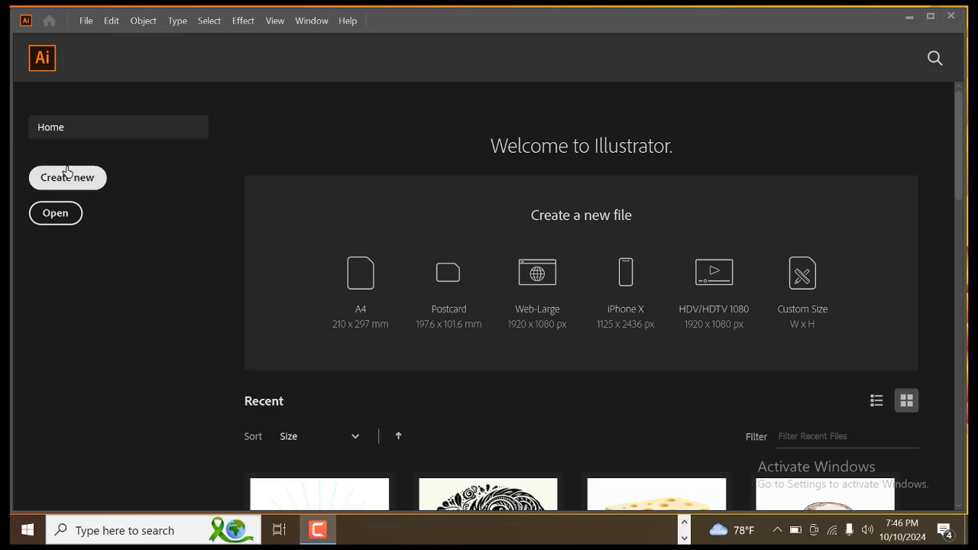
Create a new document with a width of 1000 px and a height of 1000 px.
left_click(86, 23)
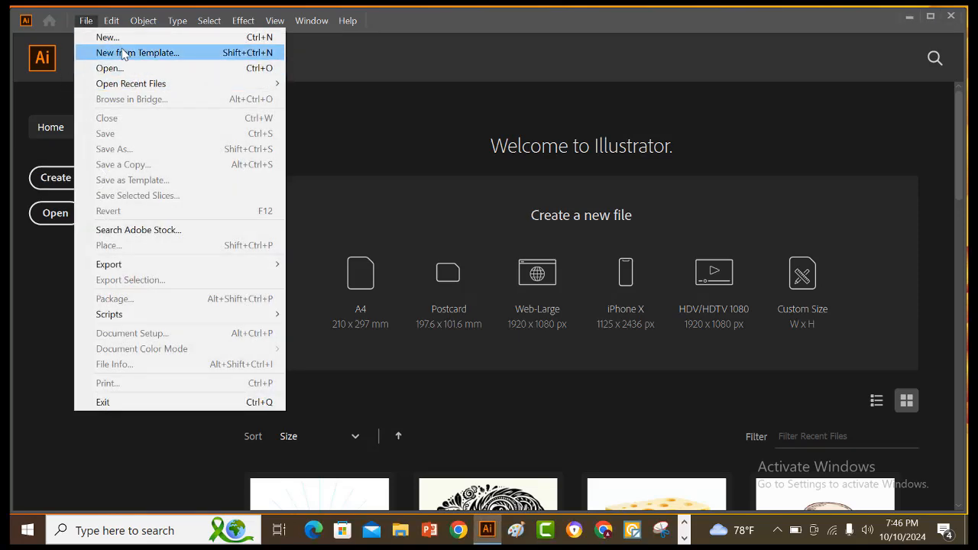
left_click(332, 68)
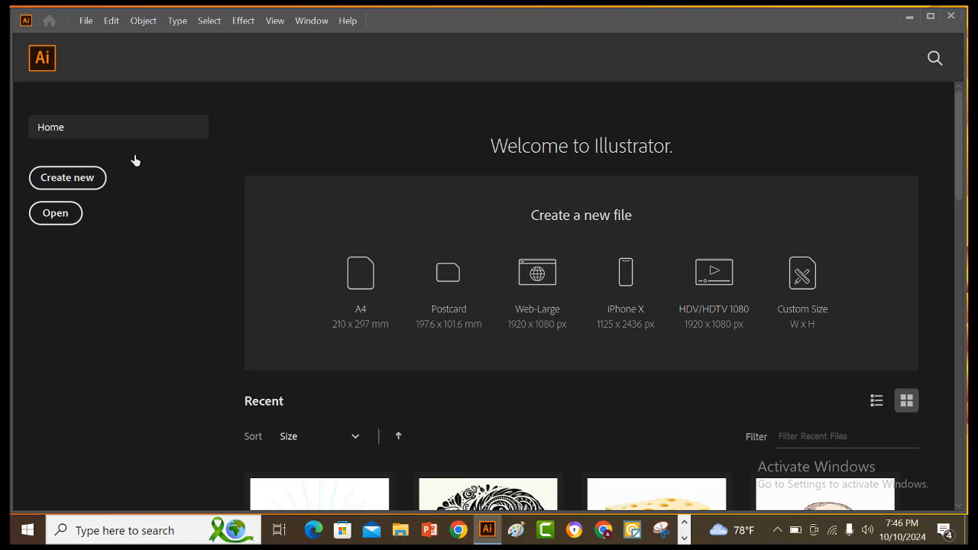
left_click(72, 188)
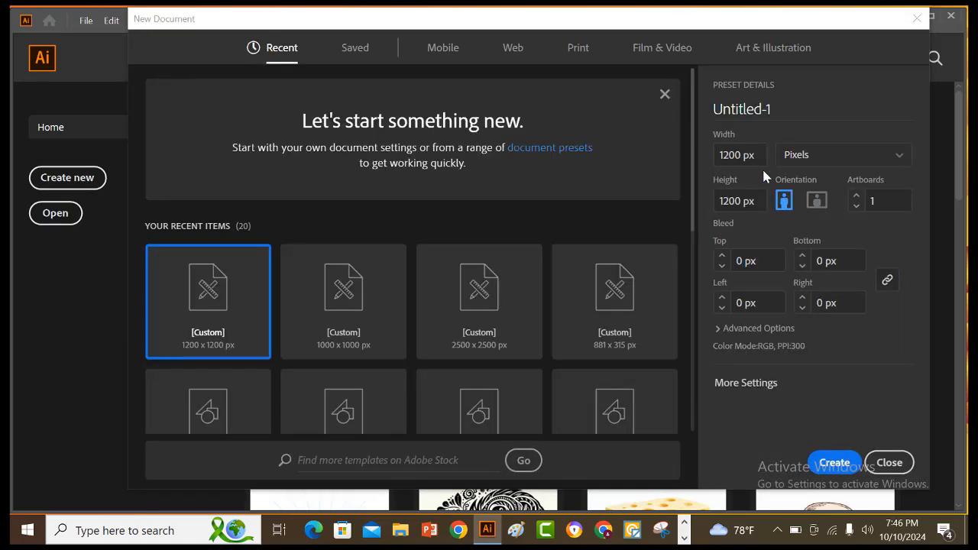
left_click(743, 154)
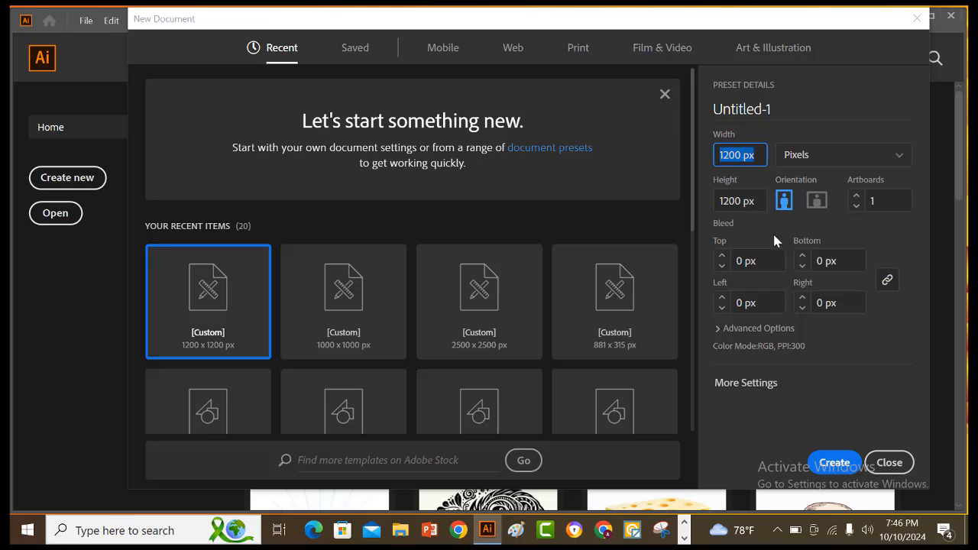
left_click(742, 155)
left_click_drag(742, 155, 721, 156)
type("100")
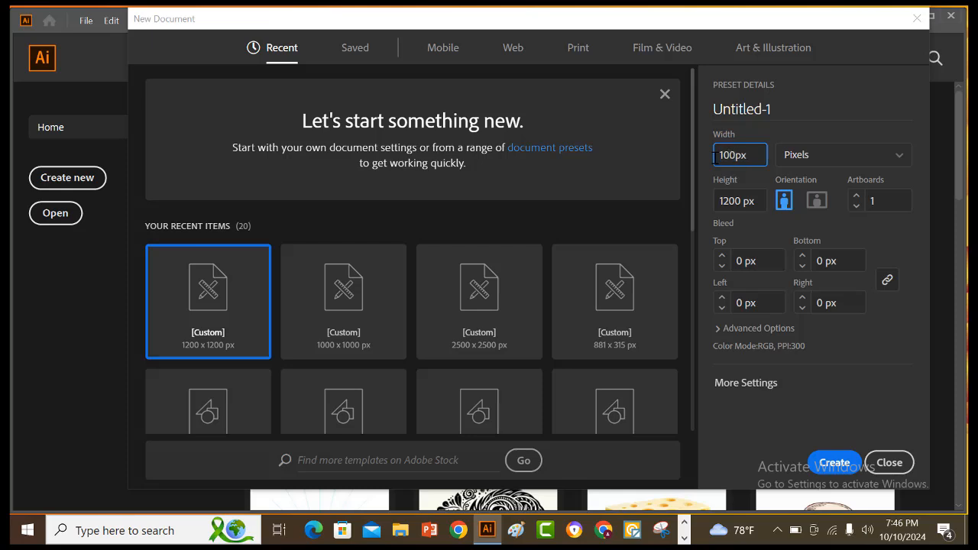
type("0")
left_click_drag(741, 197, 721, 200)
type("1")
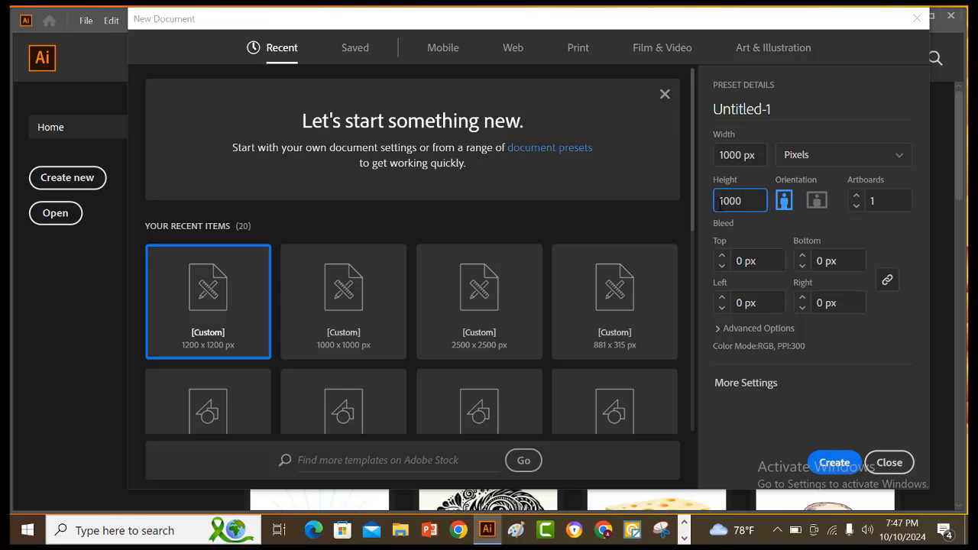
left_click(773, 329)
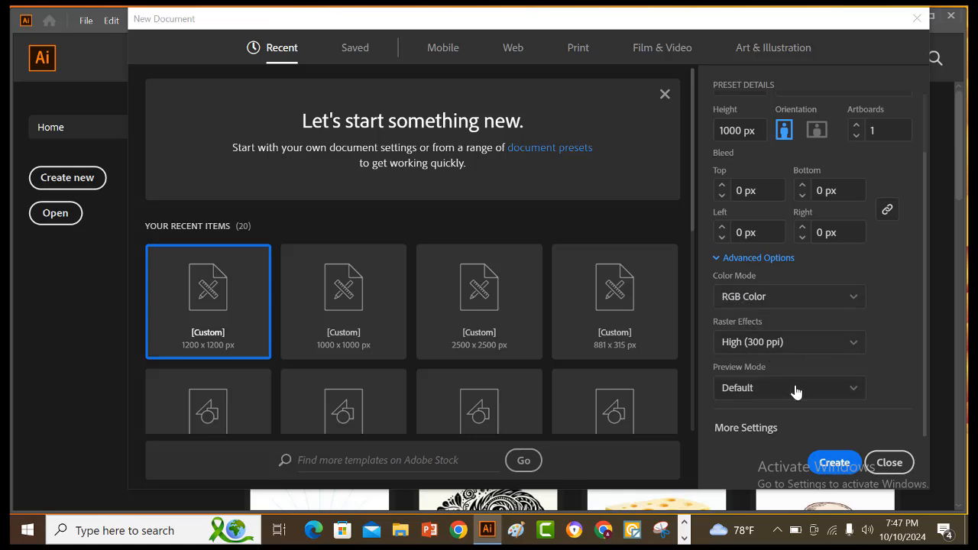
left_click(835, 463)
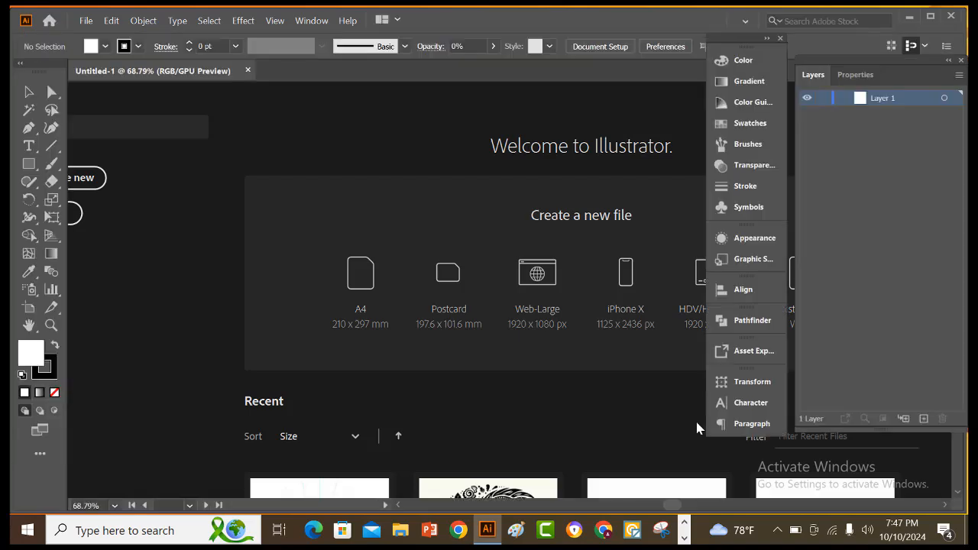
Draw a straight vertical line through the middle of the artboard, extending beyond its upper and lower edges.
scroll(519, 348, "down", 1)
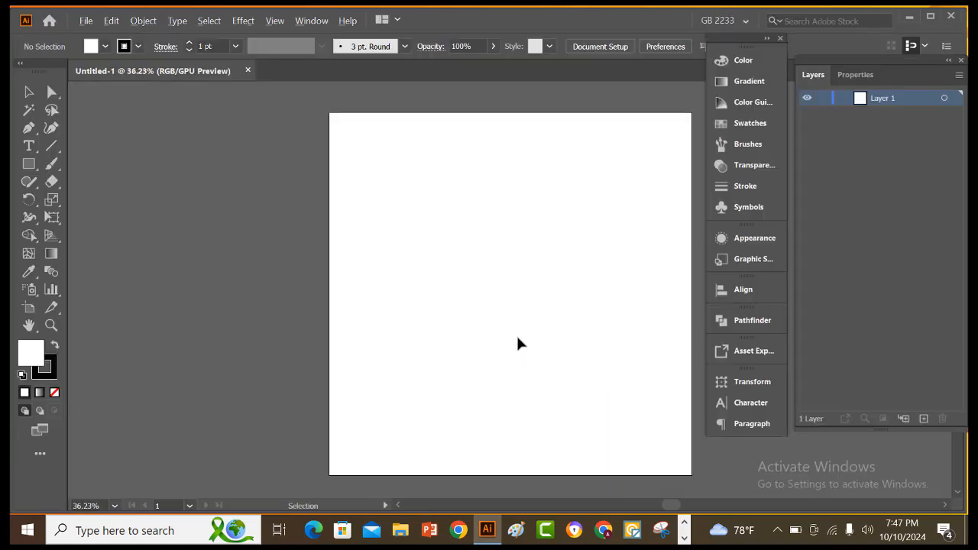
left_click_drag(609, 324, 547, 317)
scroll(543, 322, "down", 1)
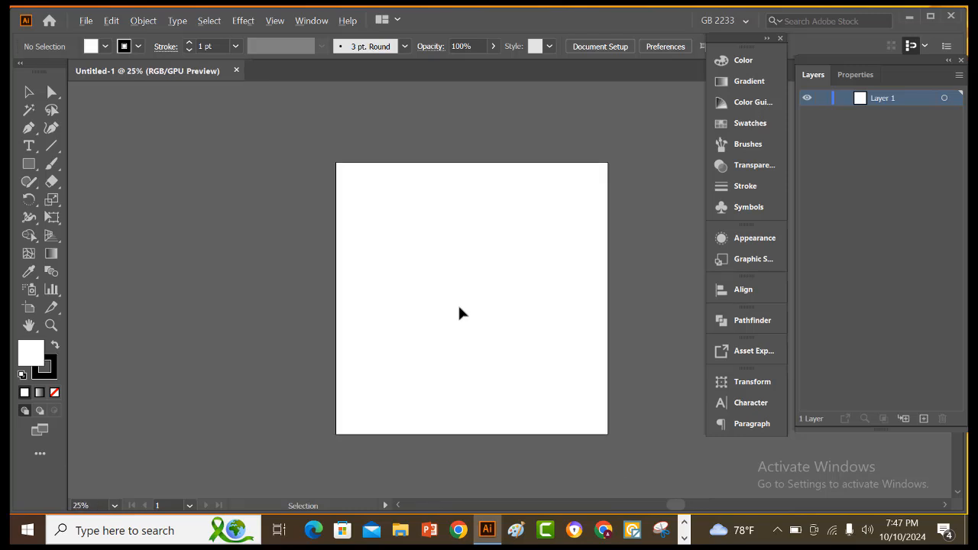
mouse_move(442, 333)
left_mouse_down()
mouse_move(395, 330)
mouse_move(428, 343)
left_mouse_up()
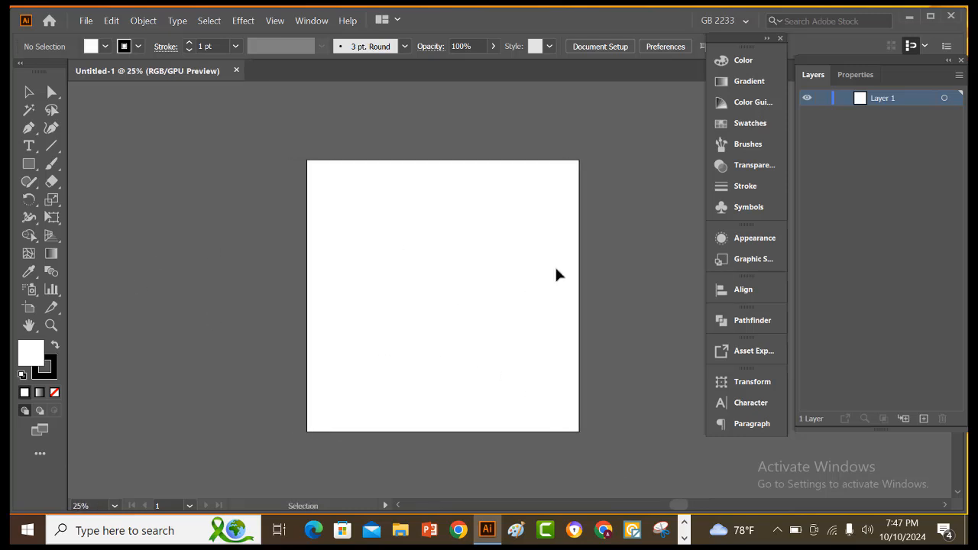
left_click(53, 147)
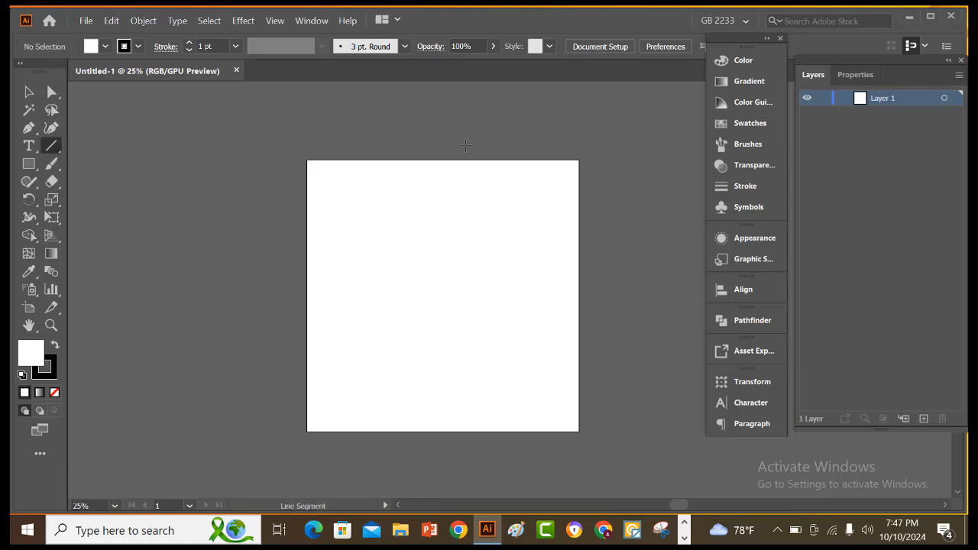
scroll(448, 142, "up", 1)
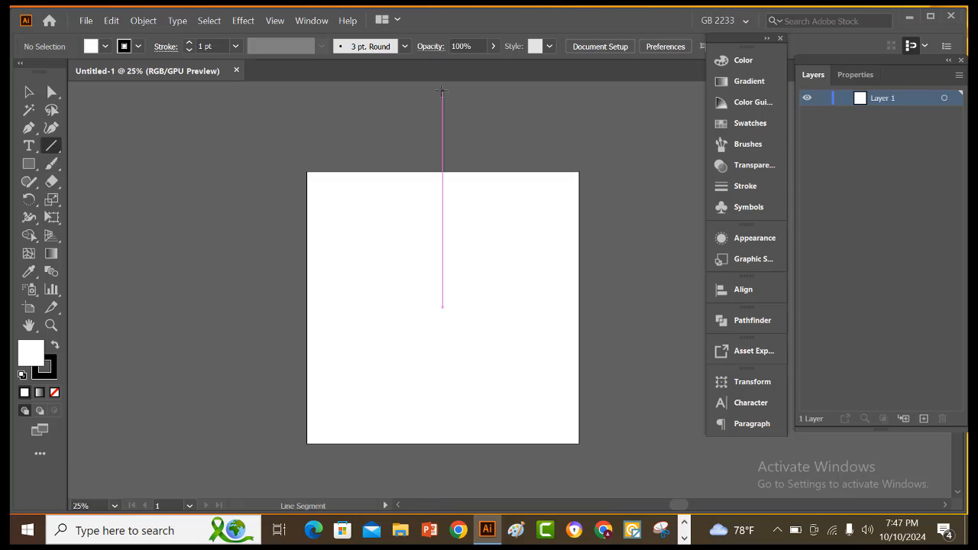
mouse_move(441, 151)
left_mouse_down()
mouse_move(441, 489)
mouse_move(444, 372)
mouse_move(444, 397)
left_mouse_up()
Align the vertical line to the artboard's vertical center.
left_click(773, 291)
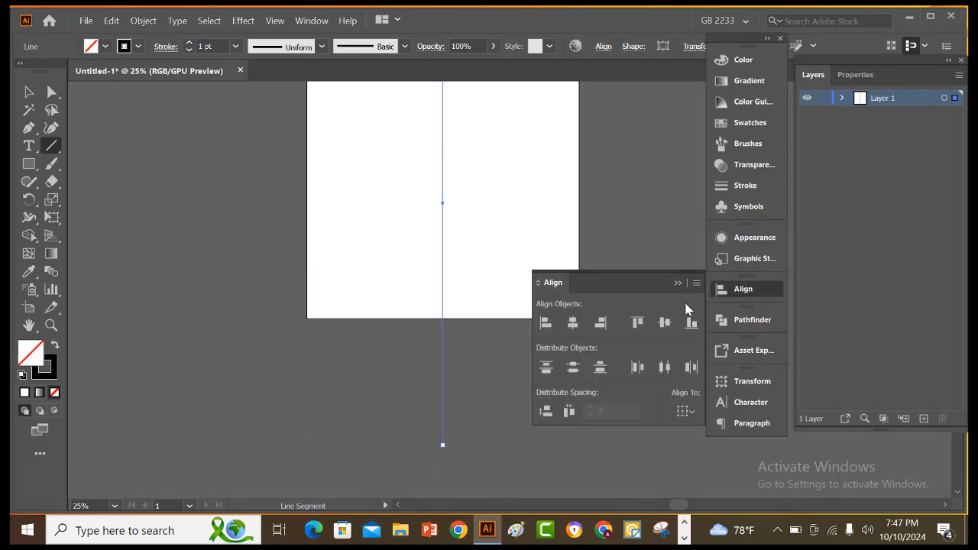
left_click(664, 327)
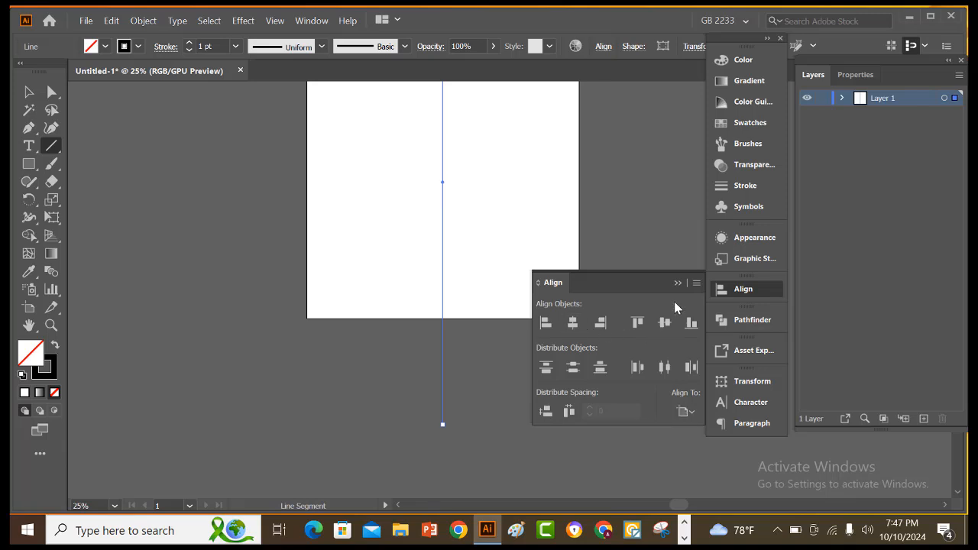
left_click(678, 284)
scroll(646, 279, "up", 3)
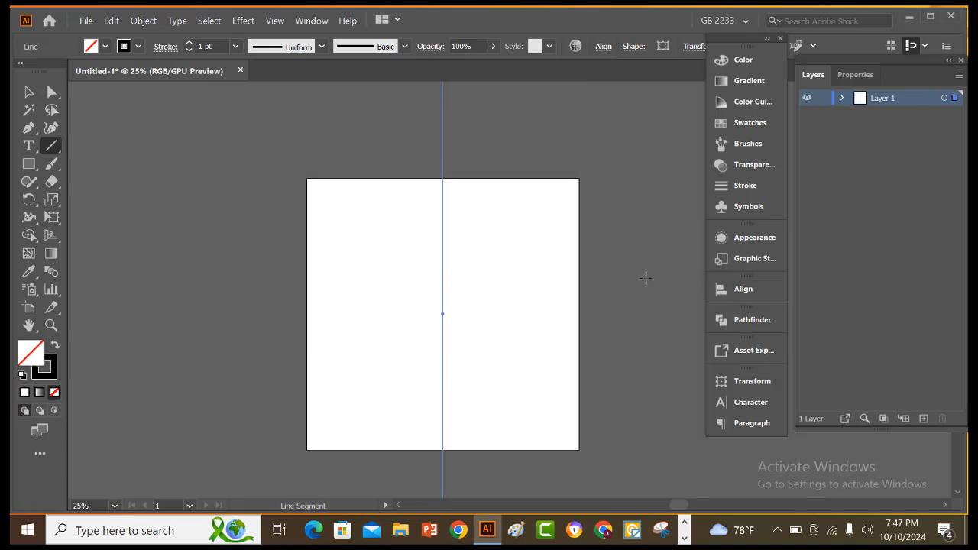
Apply a Transform effect to the line with a 15° rotation and enough copies to form a full circle of radial lines.
left_click(243, 21)
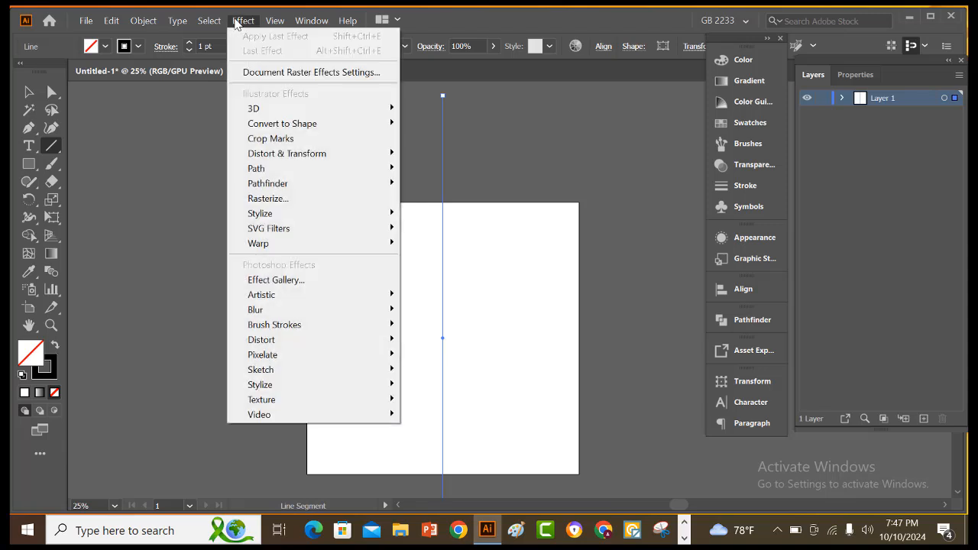
mouse_move(309, 161)
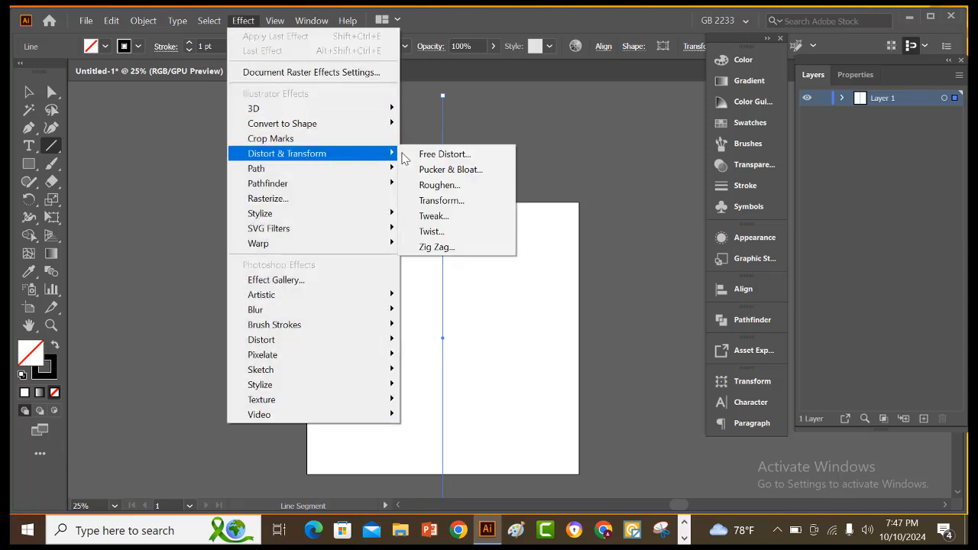
left_click(456, 201)
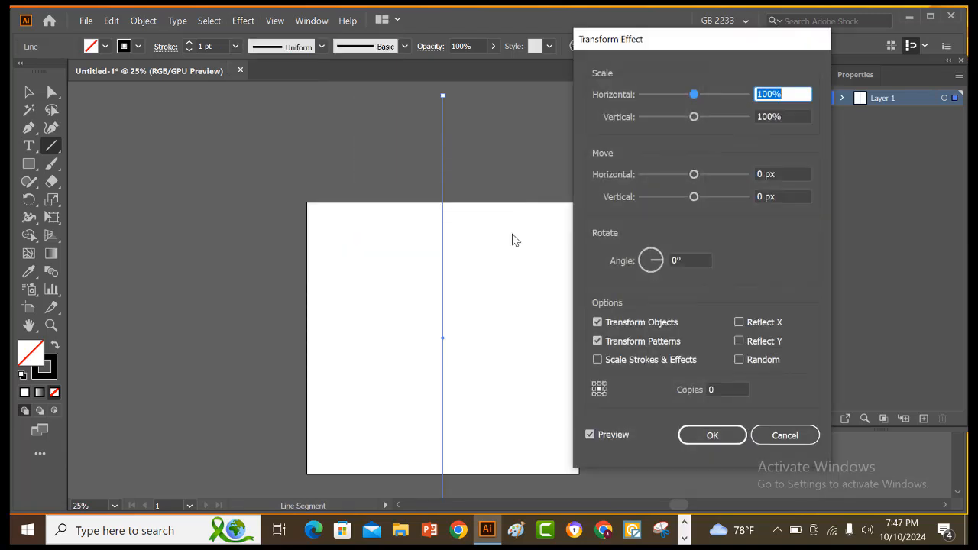
left_click(690, 260)
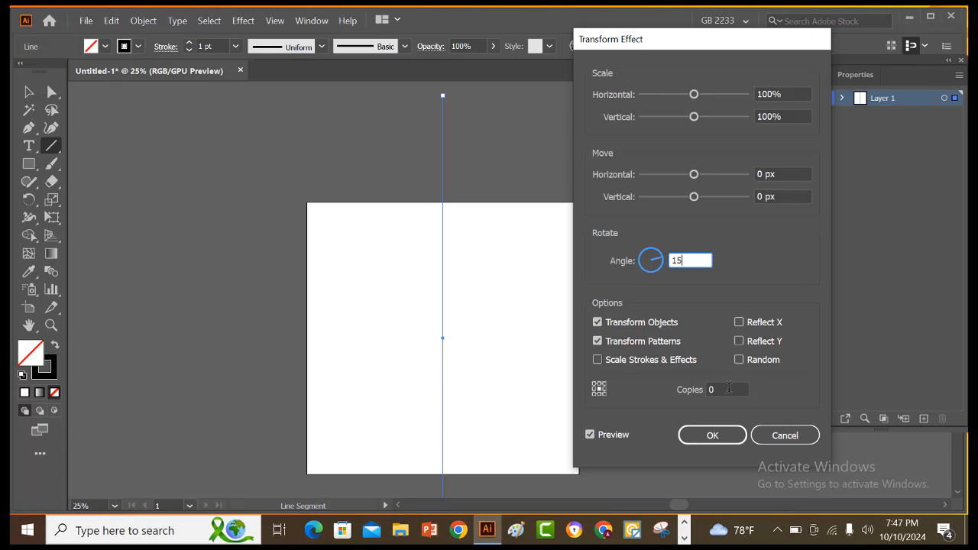
left_click(730, 390)
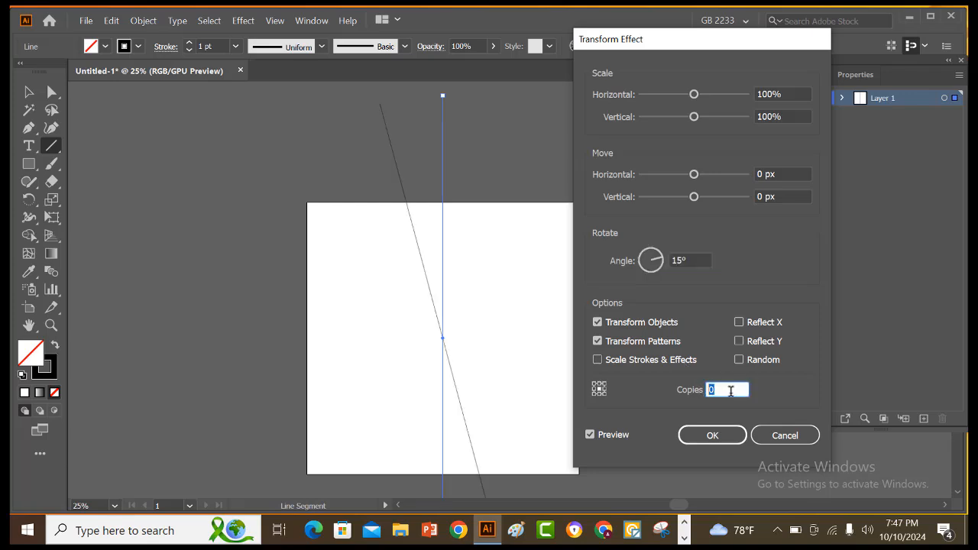
left_click(737, 439)
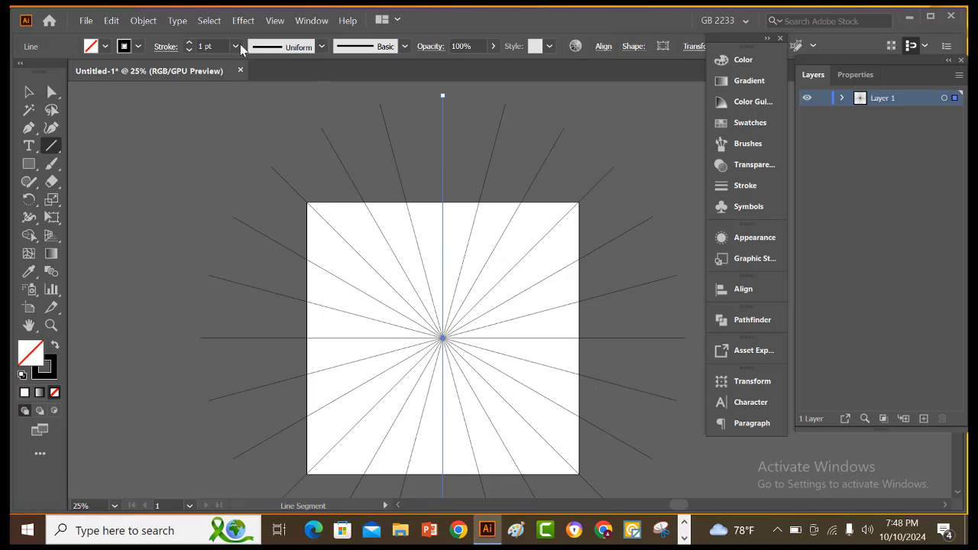
Expand the appearance of the radial lines, and expand their fill and stroke into shapes.
left_click(143, 20)
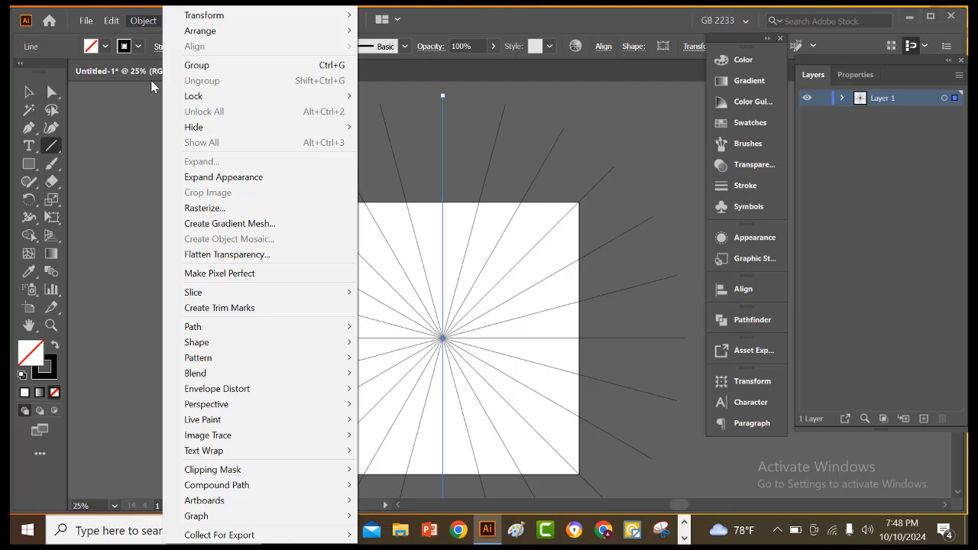
left_click(230, 176)
left_click(143, 20)
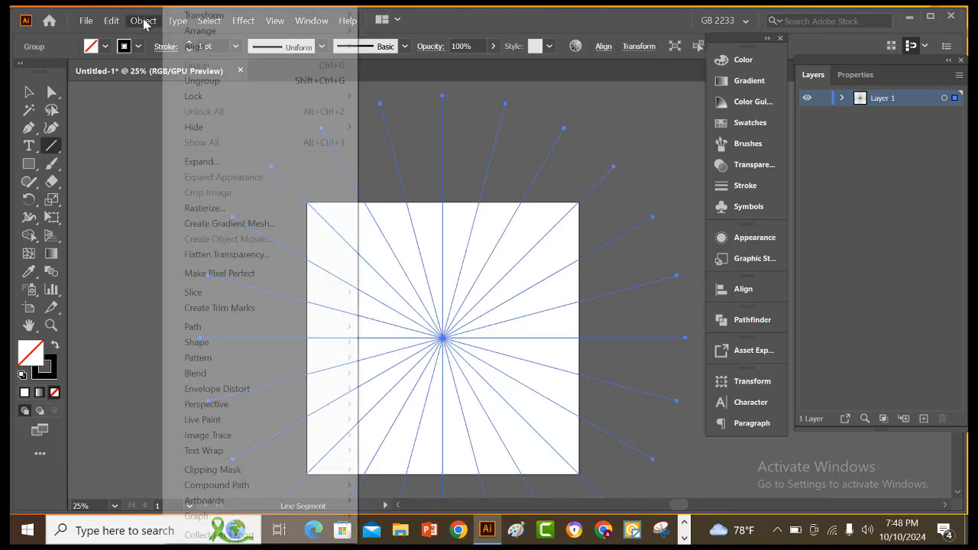
left_click(216, 162)
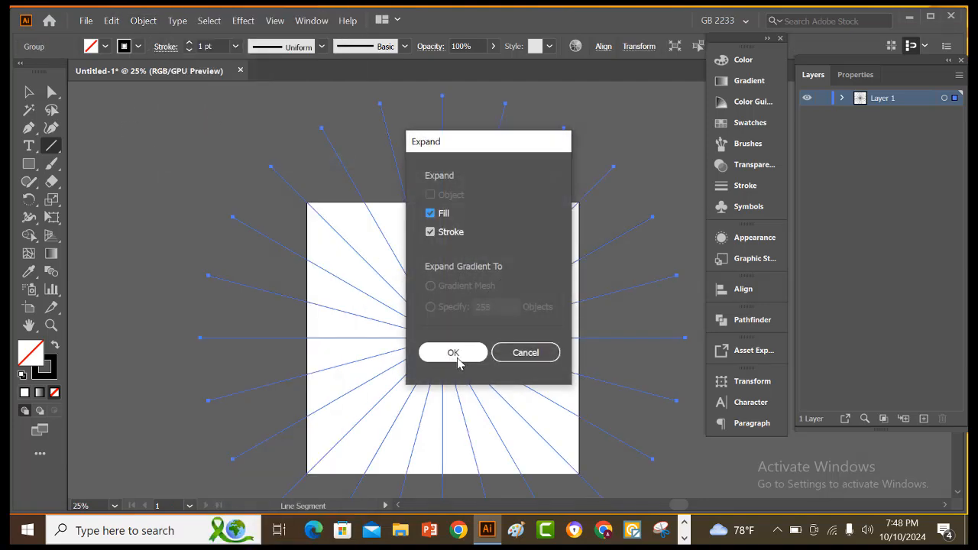
left_click(459, 358)
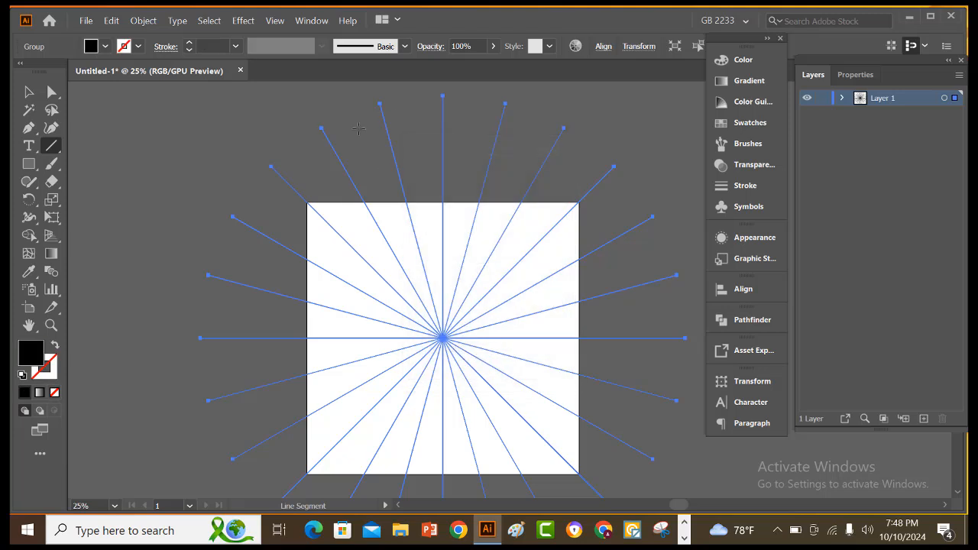
Fill the expanded radial lines with cyan and deselect them.
left_click(104, 46)
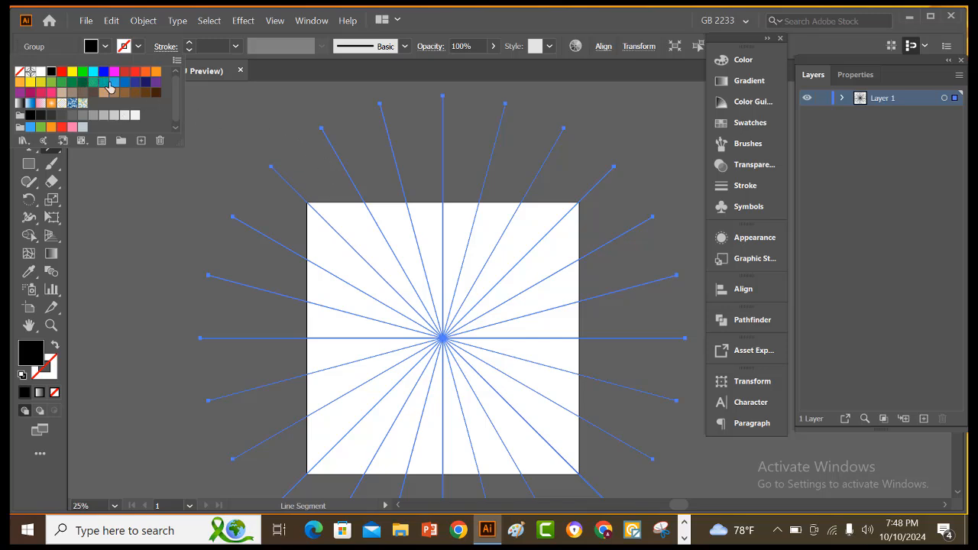
left_click(93, 72)
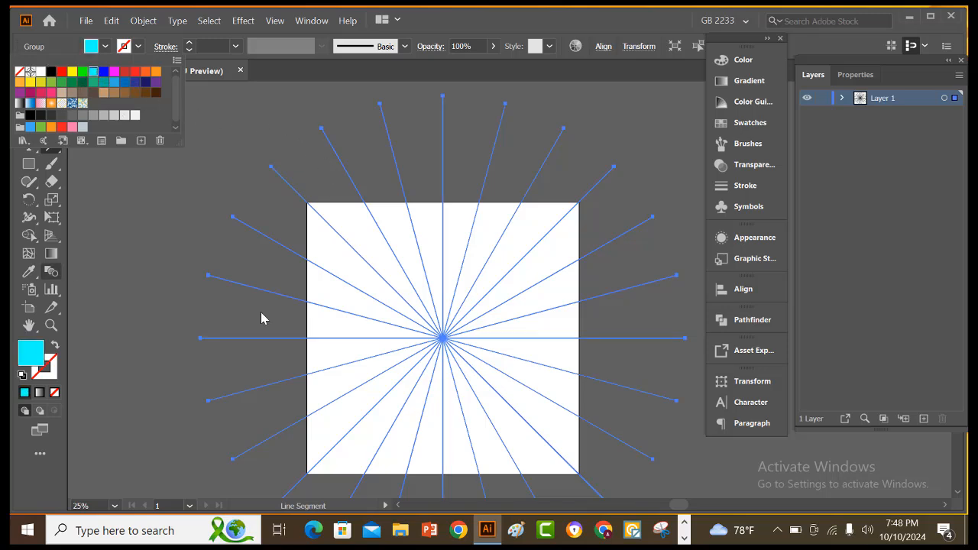
left_click(556, 144)
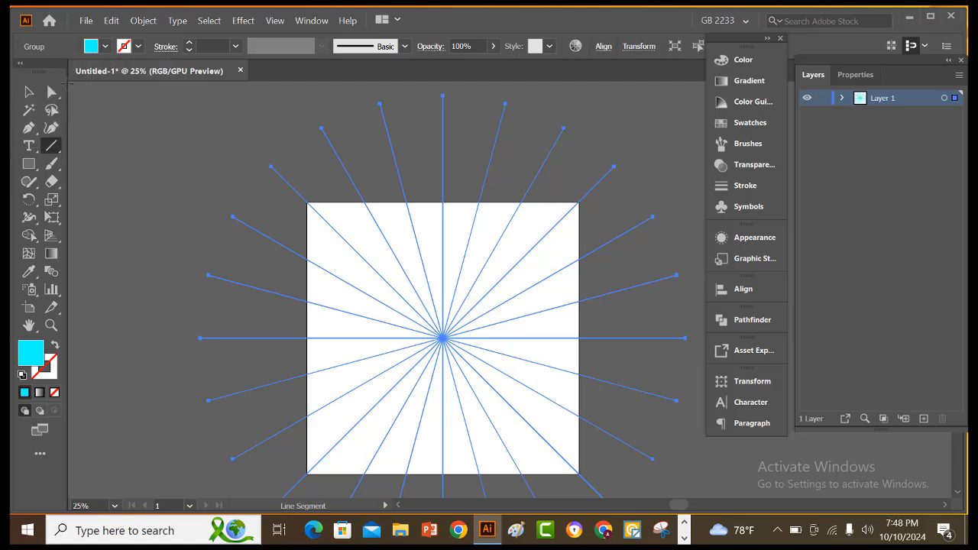
left_click(29, 92)
left_click(221, 146)
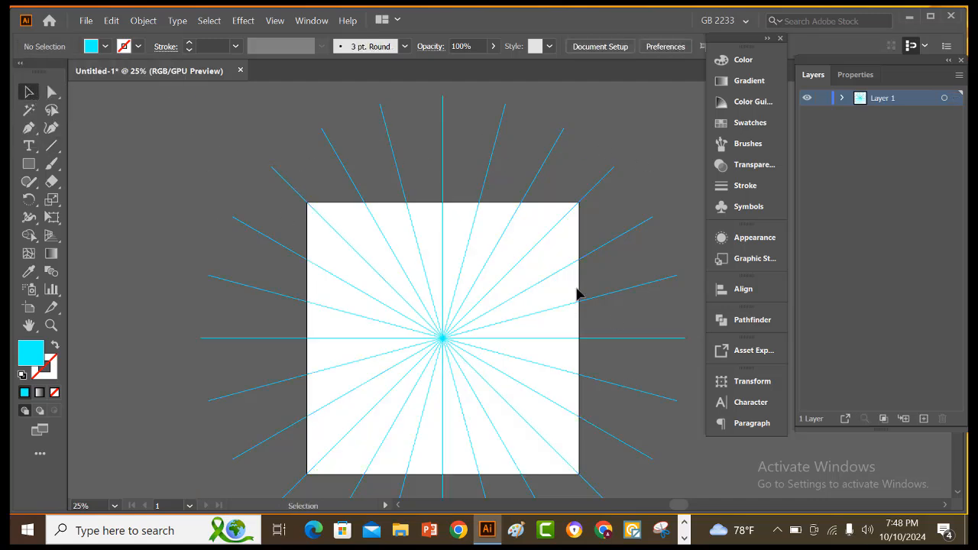
Rename the layer holding the radial lines as Guide and lock it.
double_click(906, 98)
key("BackSpace")
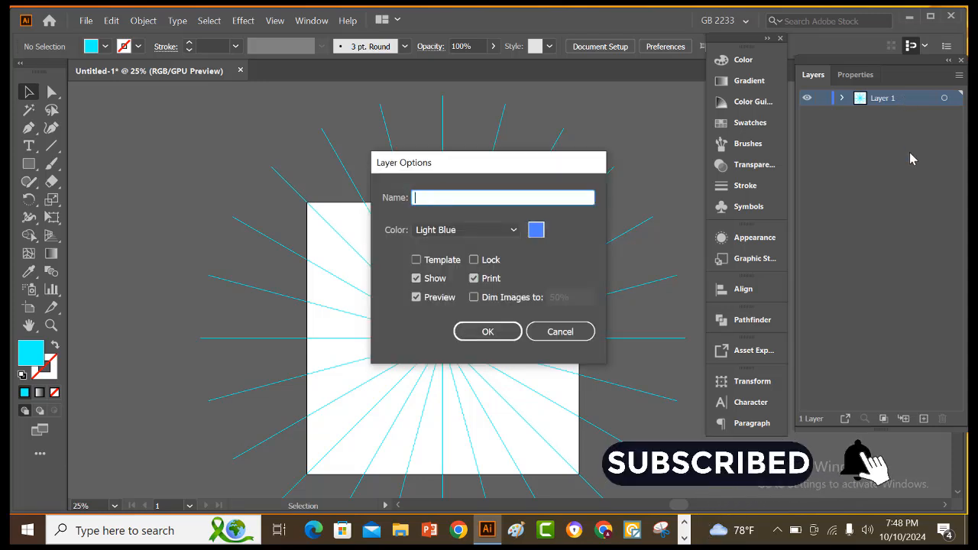
type("Guide")
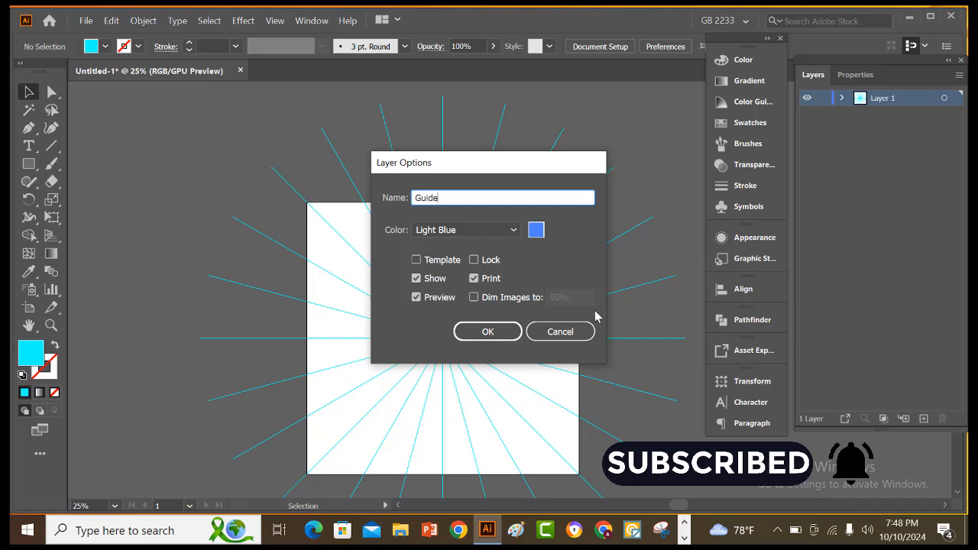
left_click(490, 331)
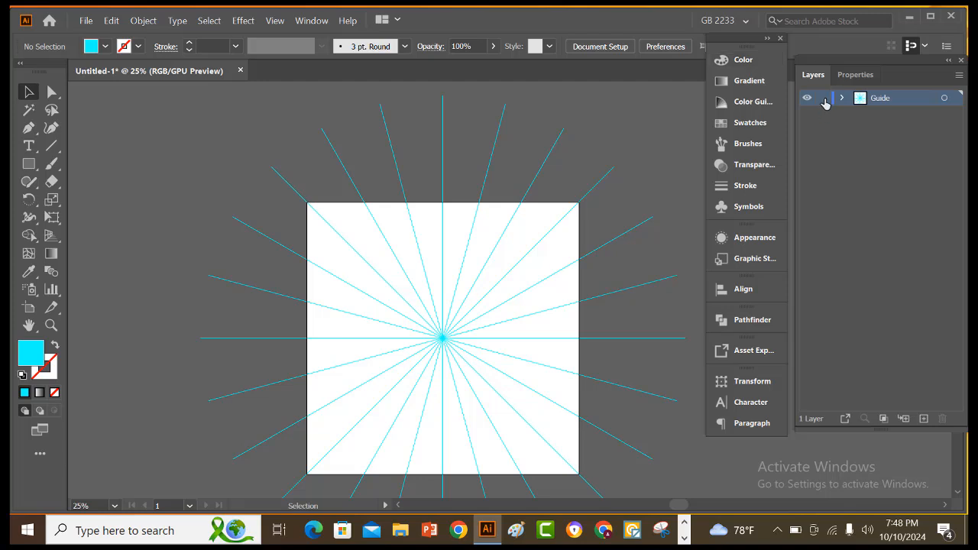
Add a new layer above the Guide layer and name it Design.
left_click(924, 420)
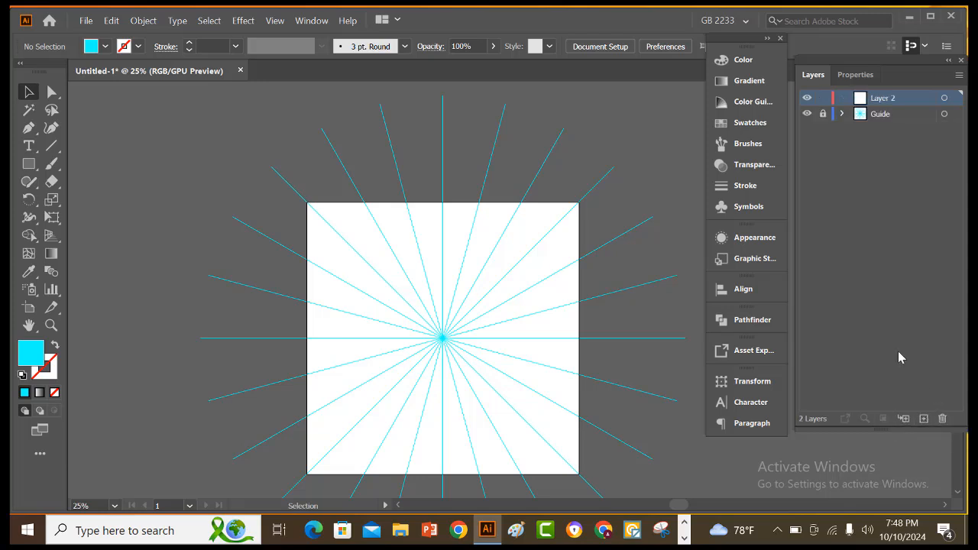
double_click(899, 103)
key("BackSpace")
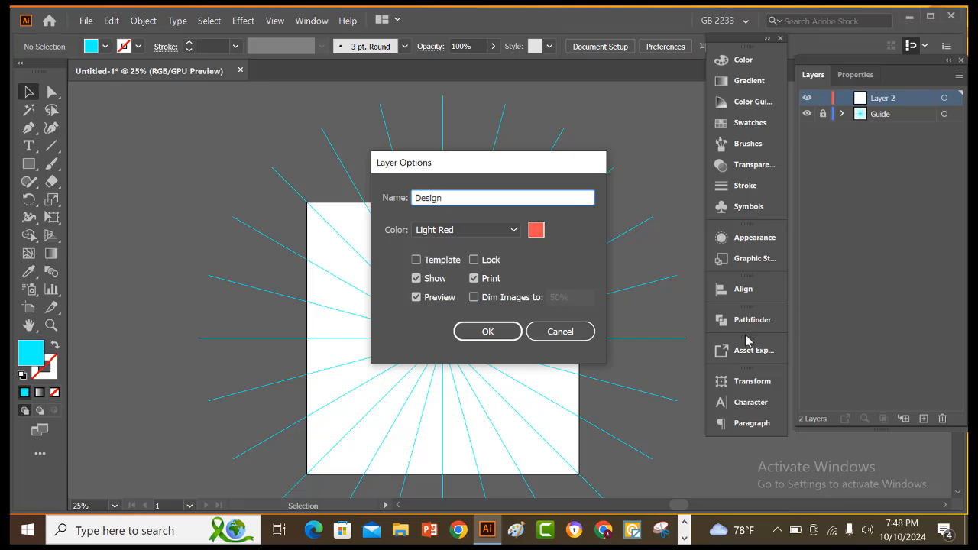
left_click(465, 332)
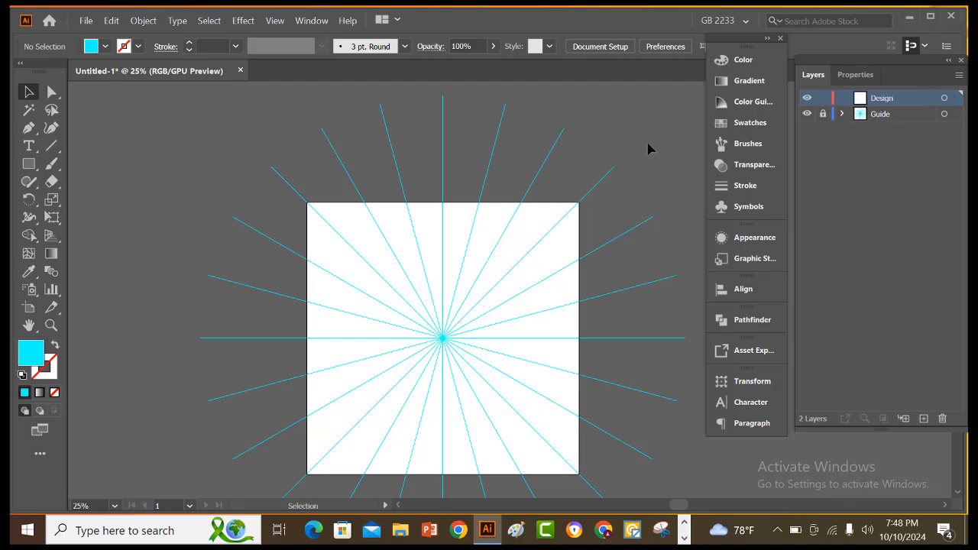
Draw a vertical line about 1000 px long through the artboard's centre, from its upper edge to its lower edge.
left_click(52, 146)
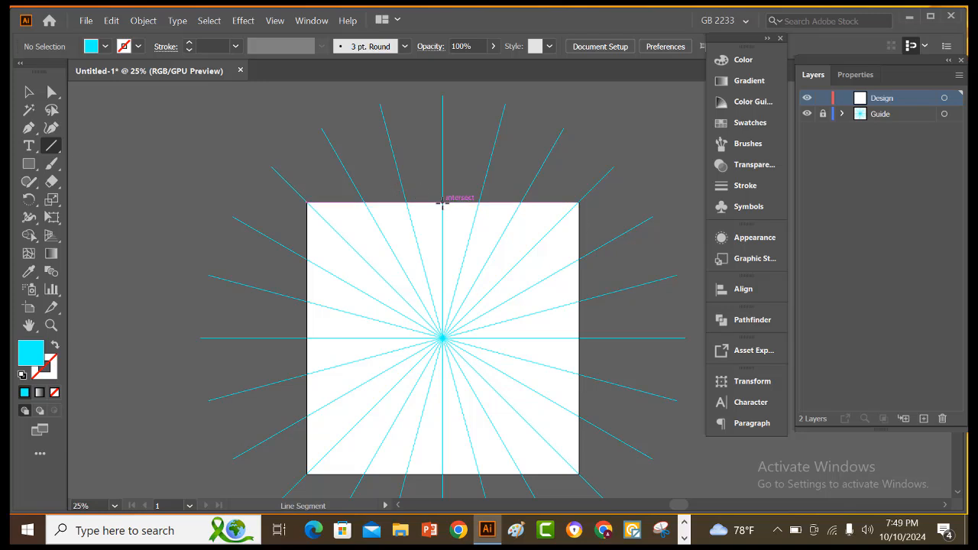
left_click_drag(442, 202, 443, 472)
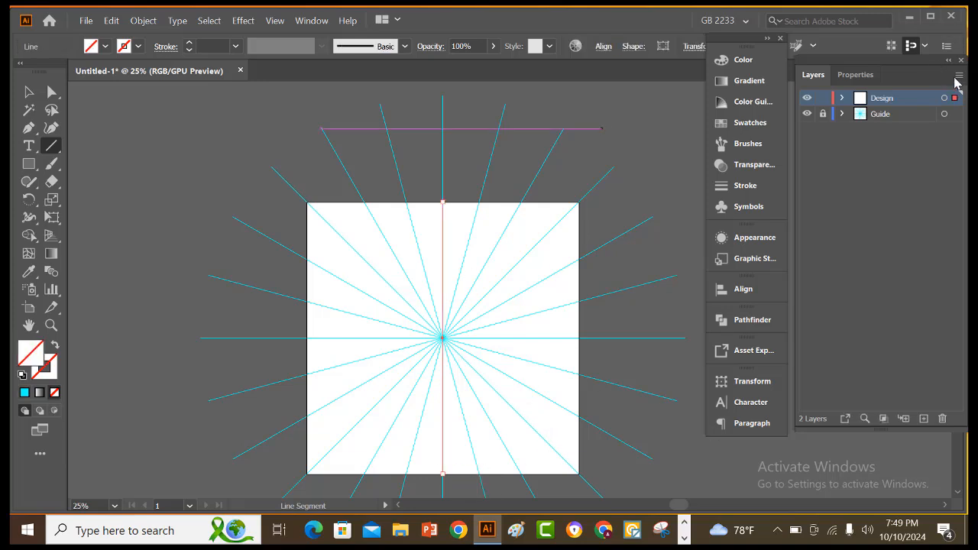
left_click(862, 75)
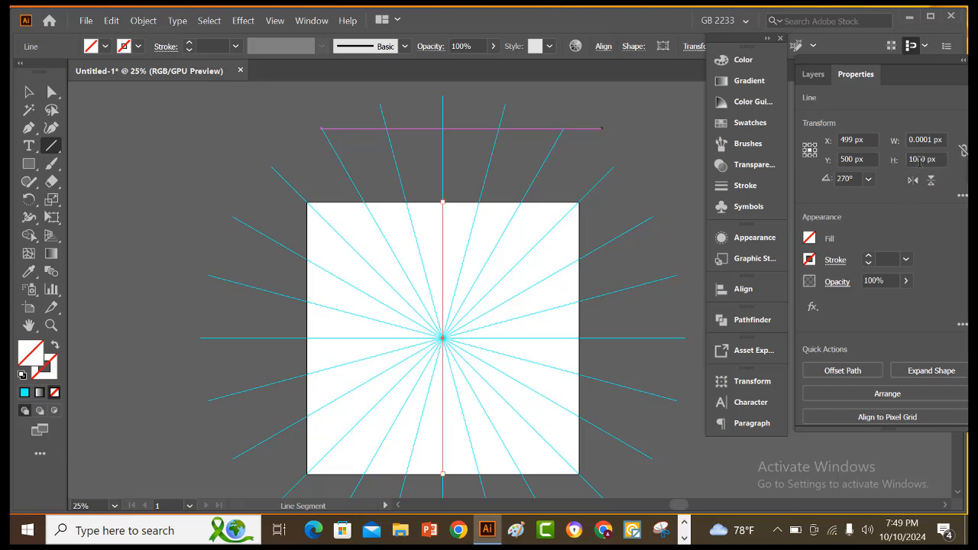
Centre the vertical line on the artboard and give it a 0.5 pt stroke.
left_click(29, 92)
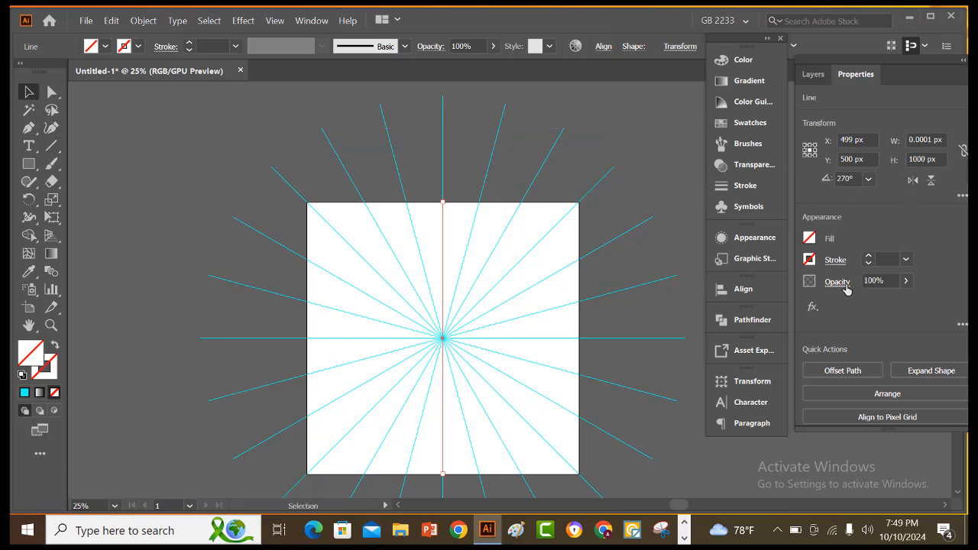
left_click(745, 289)
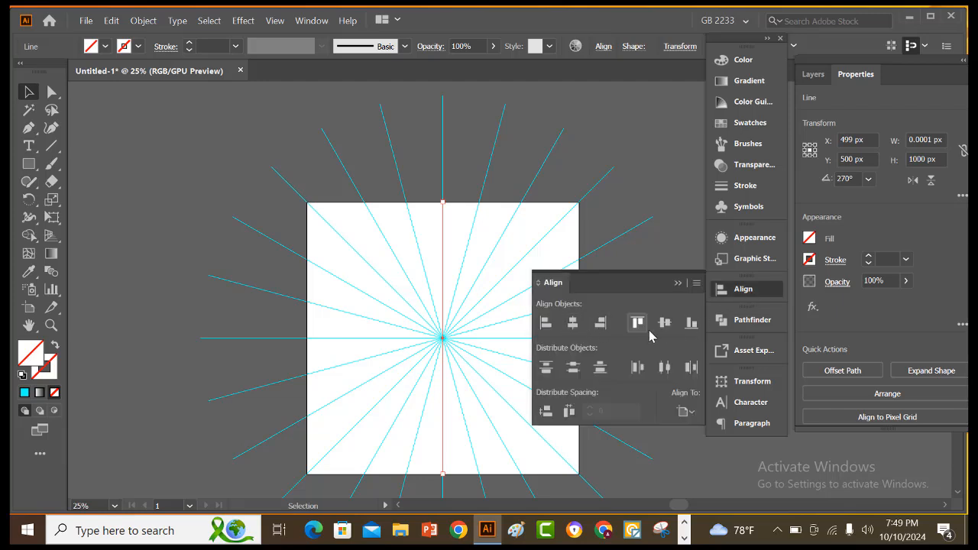
left_click(665, 324)
left_click(678, 284)
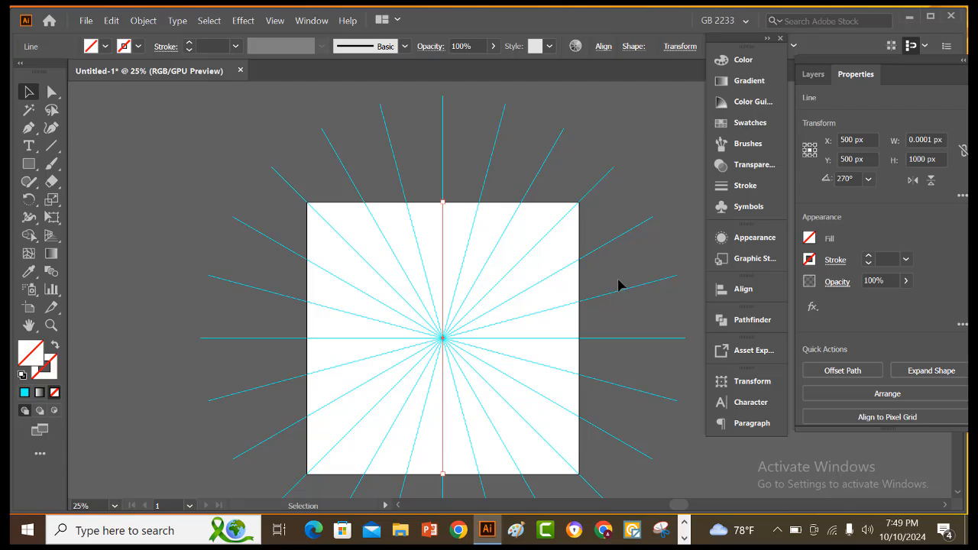
left_click(190, 45)
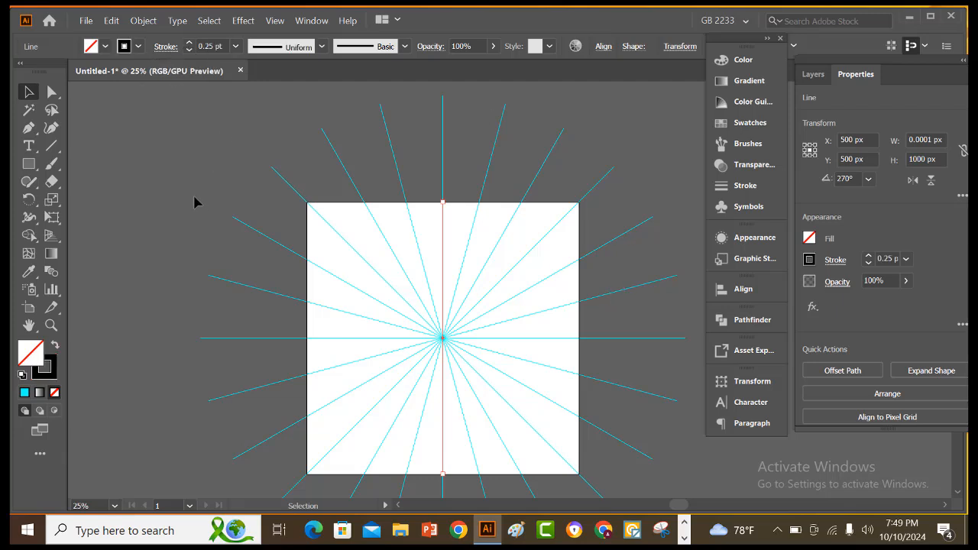
left_click(190, 41)
Copy the vertical line, paste it in front and rotate the copy 90° to form a centred cross, then deselect.
left_click(111, 22)
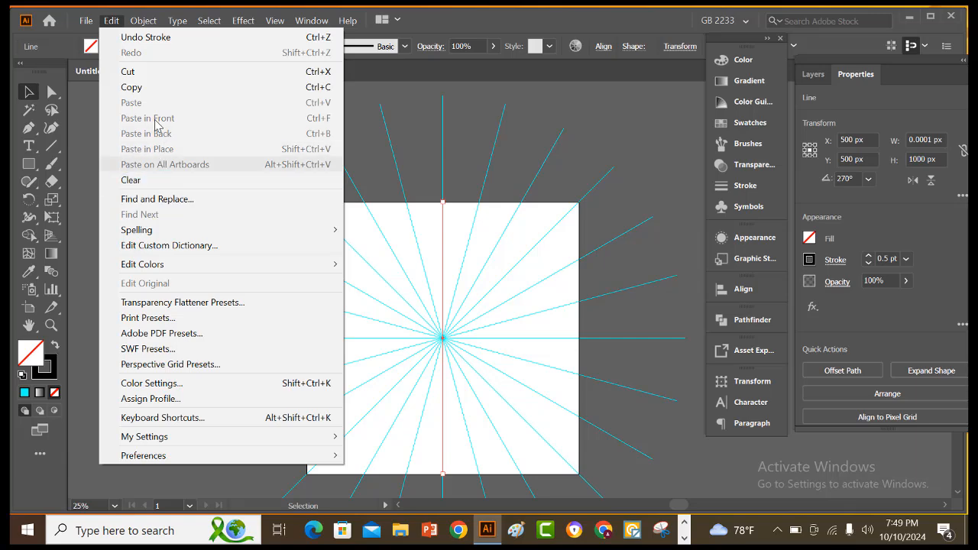
left_click(145, 87)
left_click(113, 23)
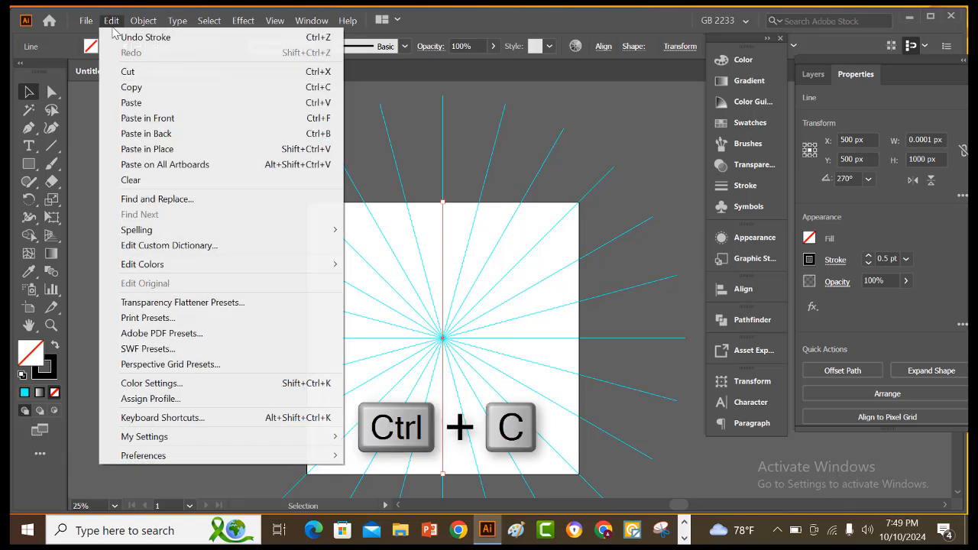
left_click(176, 119)
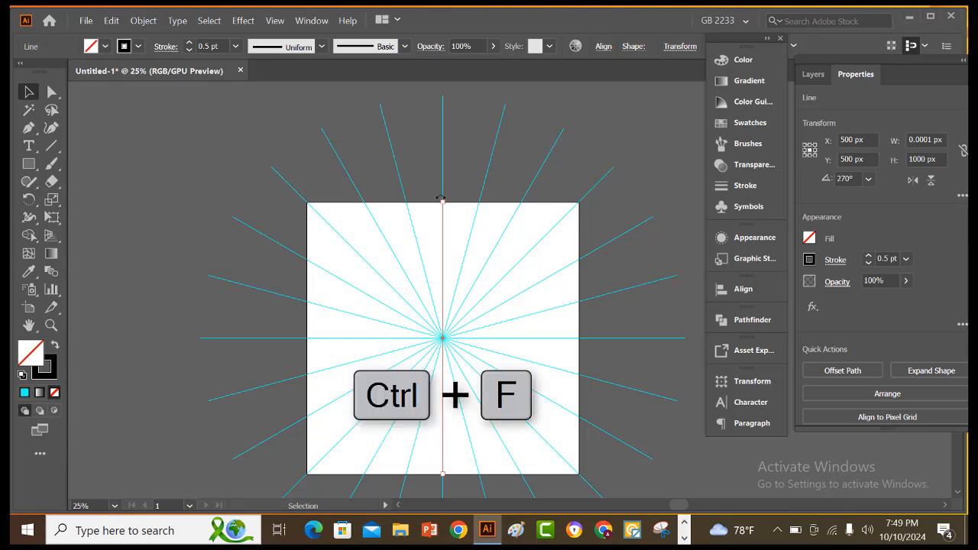
left_click_drag(441, 198, 326, 310)
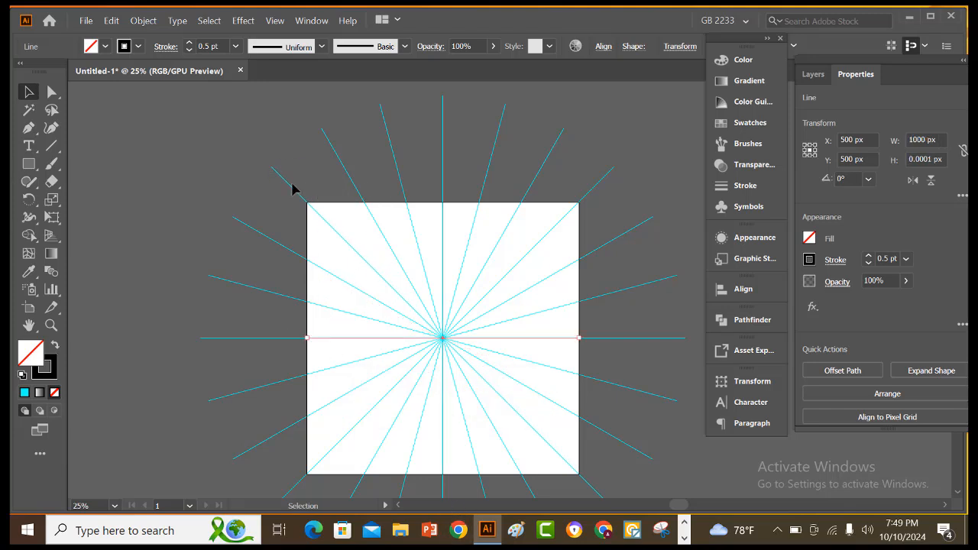
left_click(578, 158)
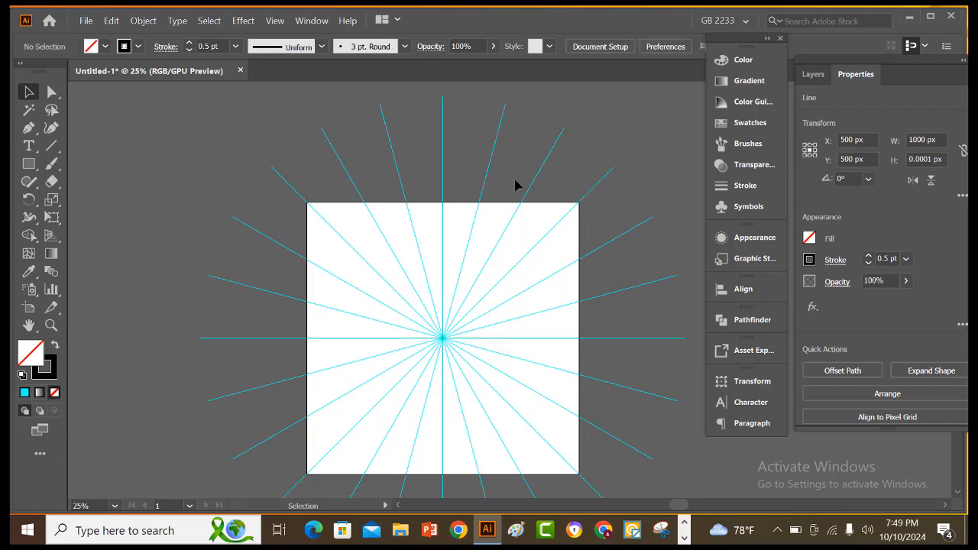
left_click_drag(423, 283, 563, 463)
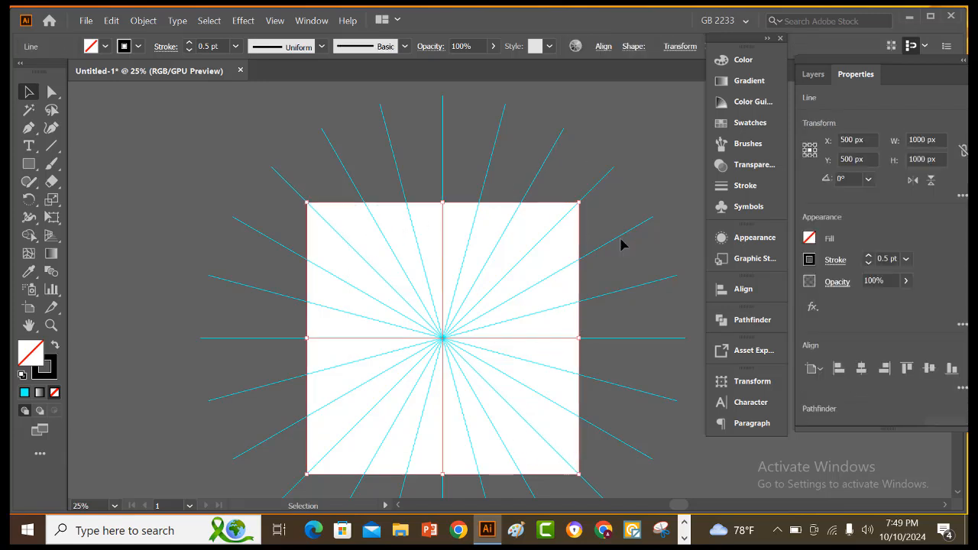
left_click(645, 198)
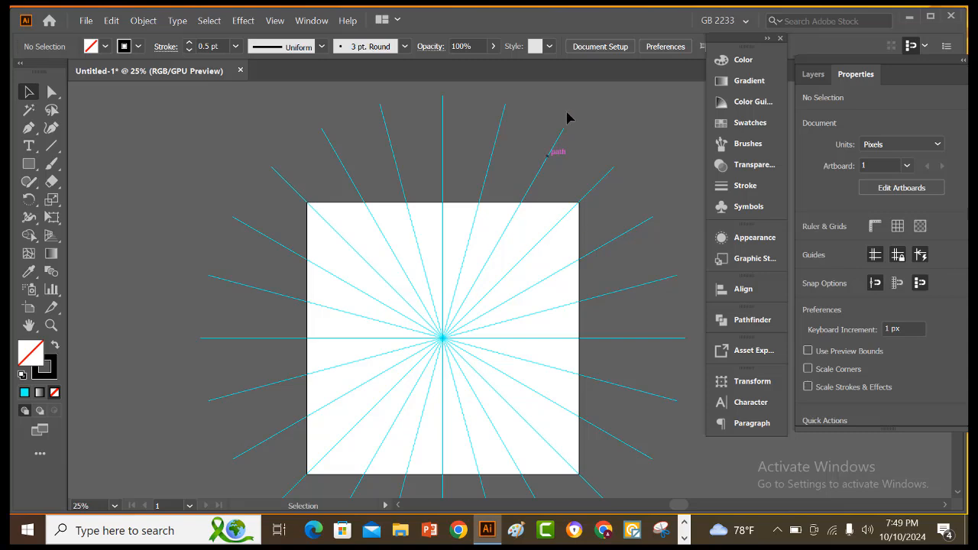
Paint a short curved stroke with the 3 pt. Round brush above the centre, from the first guide right of vertical across the vertical line.
scroll(486, 325, "up", 1)
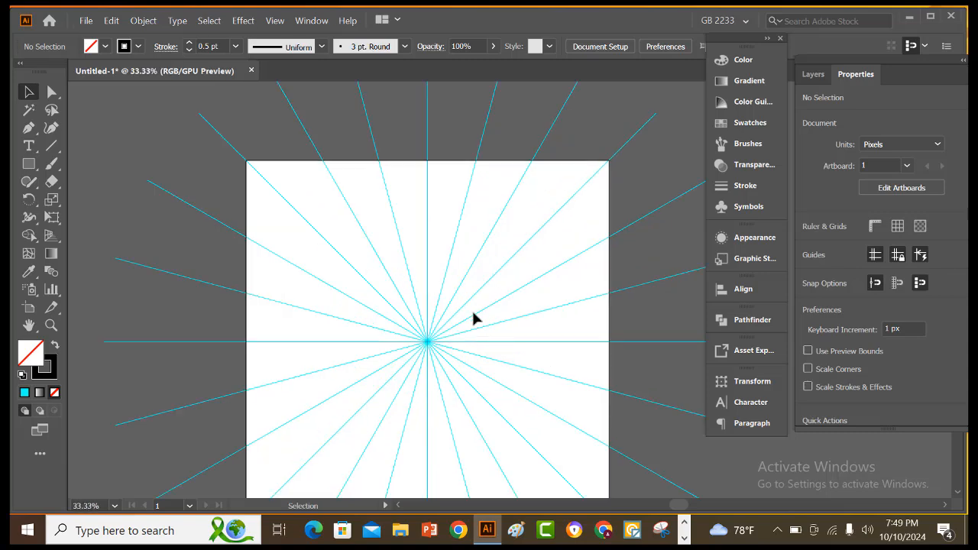
scroll(475, 310, "up", 3)
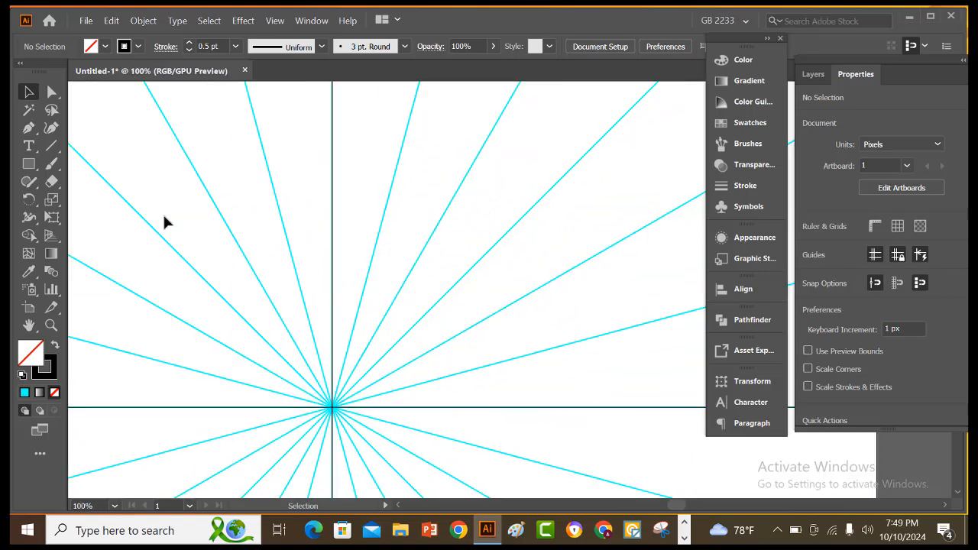
left_click(52, 164)
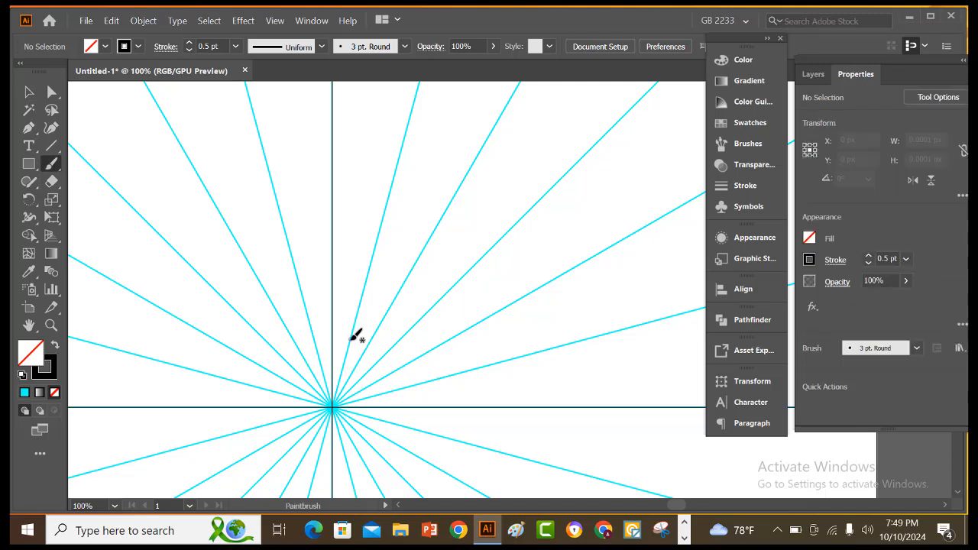
scroll(352, 351, "up", 2)
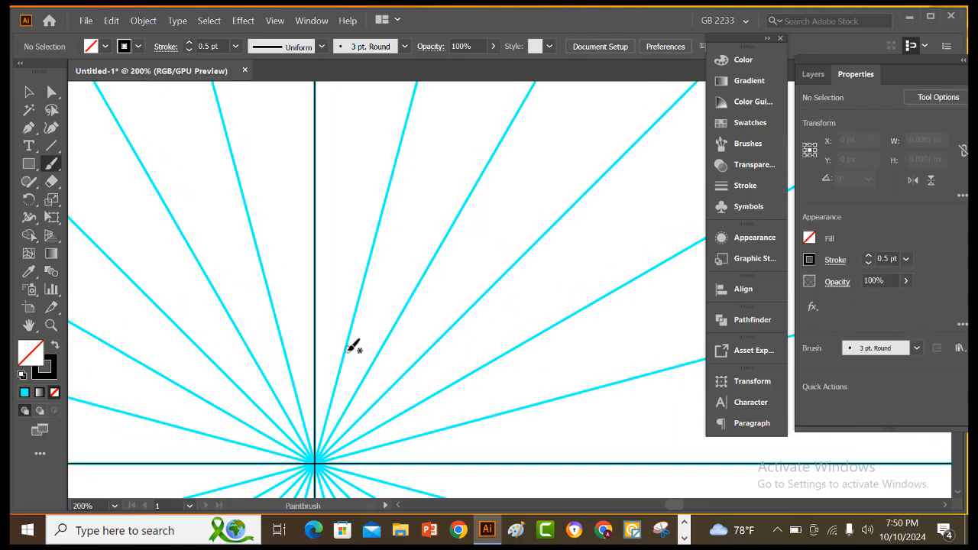
left_click_drag(349, 350, 307, 279)
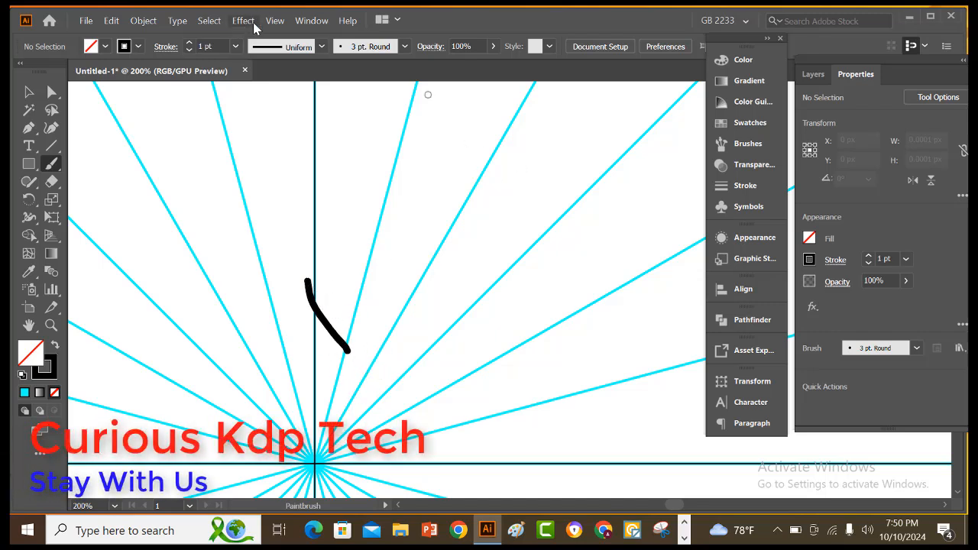
Target the whole Design layer and apply a Transform effect with 1 copy and Reflect X.
left_click(811, 74)
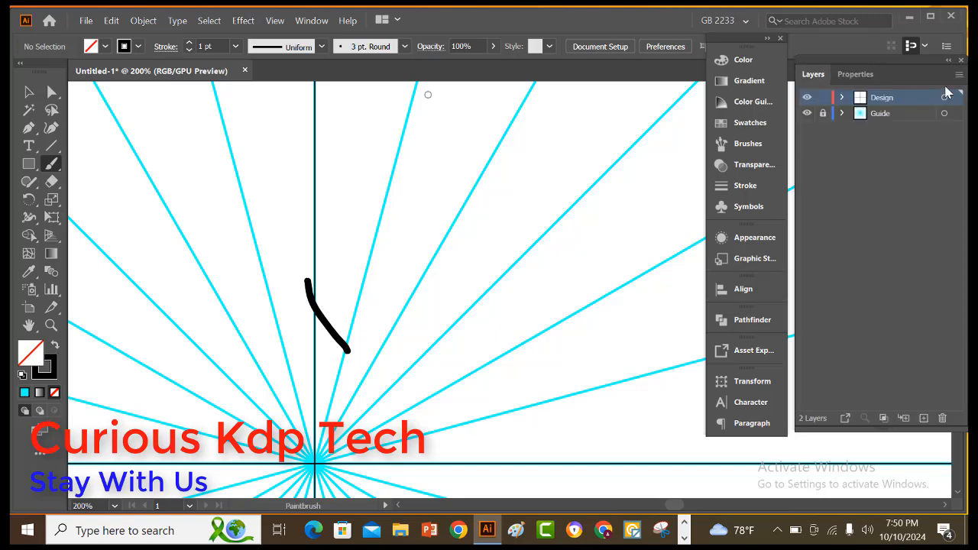
left_click(944, 97)
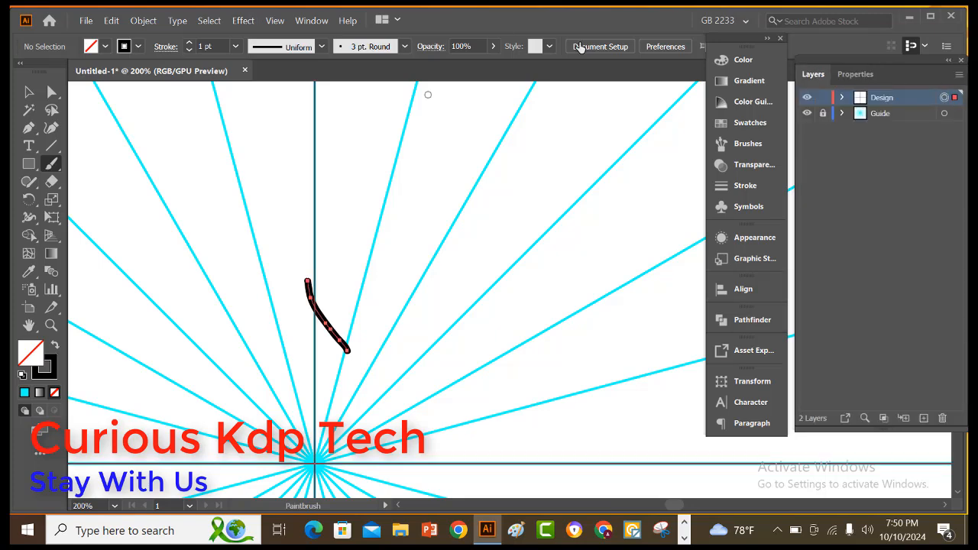
left_click(243, 20)
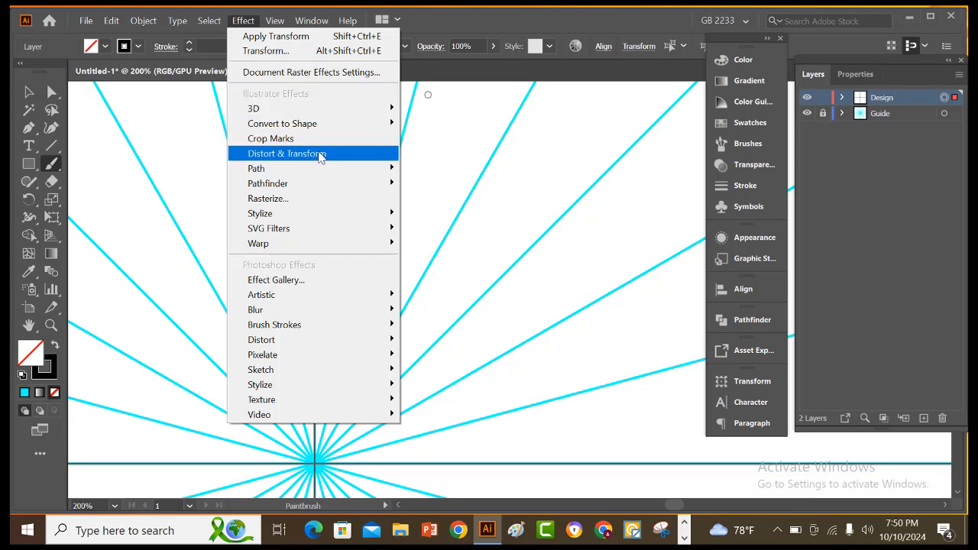
mouse_move(323, 153)
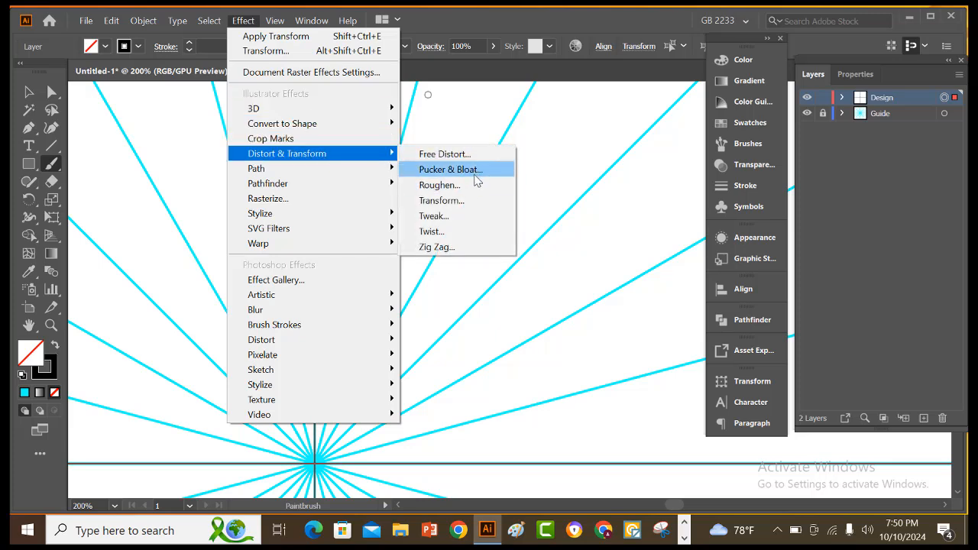
left_click(466, 201)
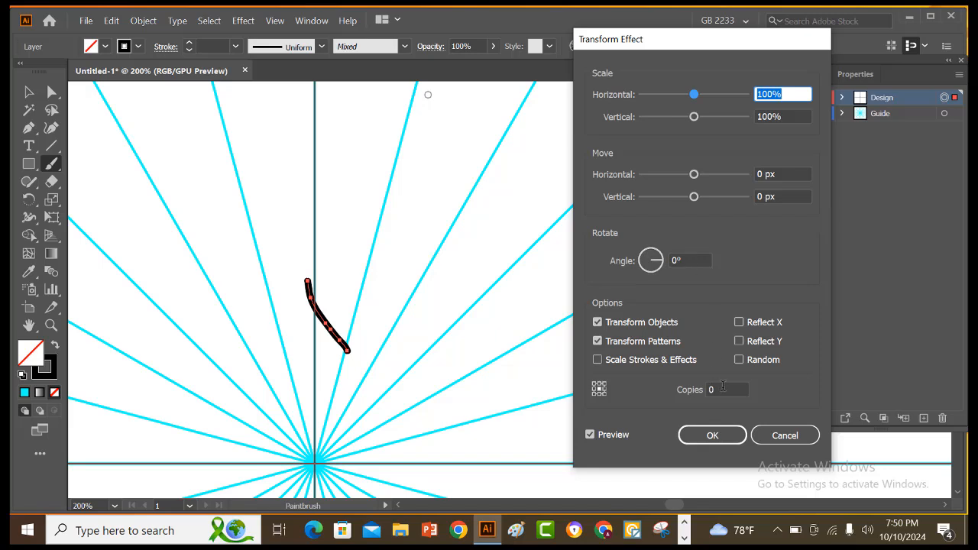
left_click(707, 390)
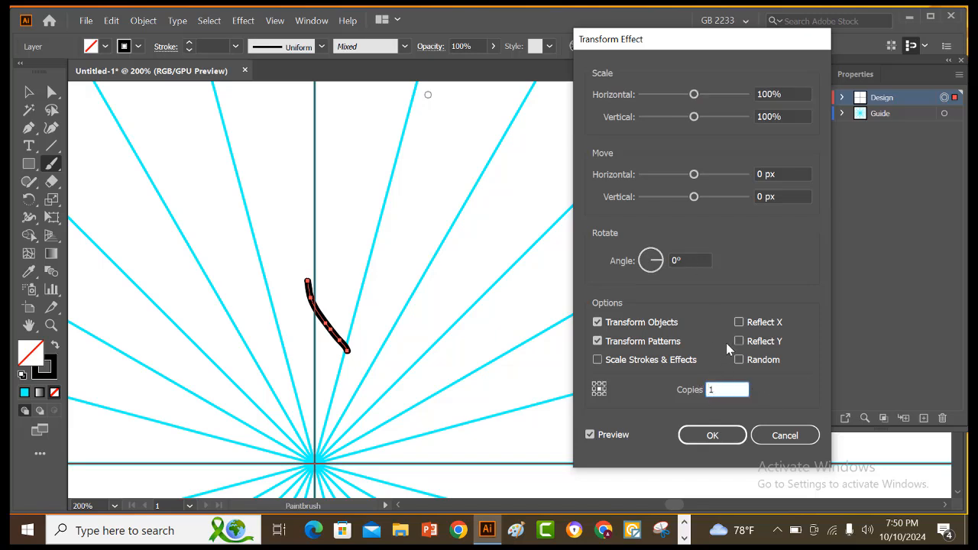
left_click(738, 323)
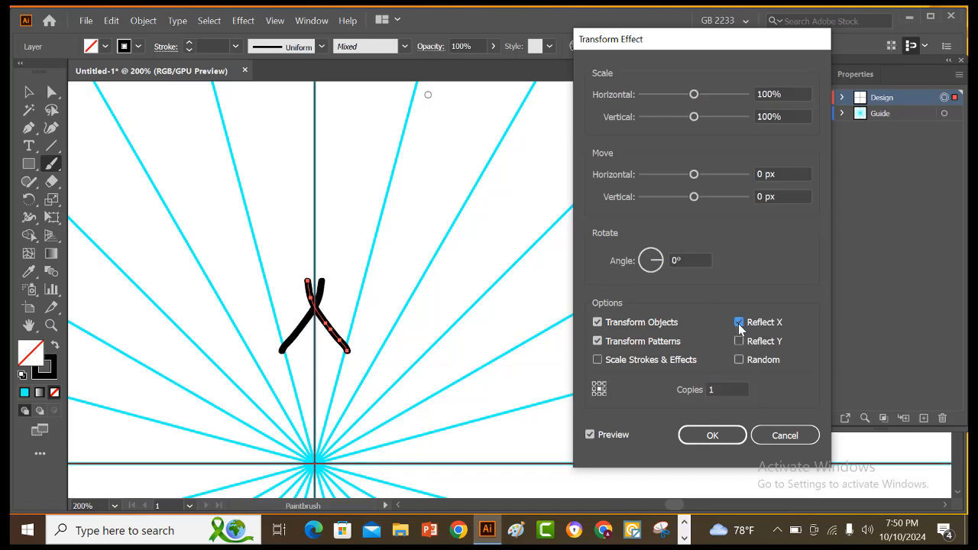
left_click(713, 436)
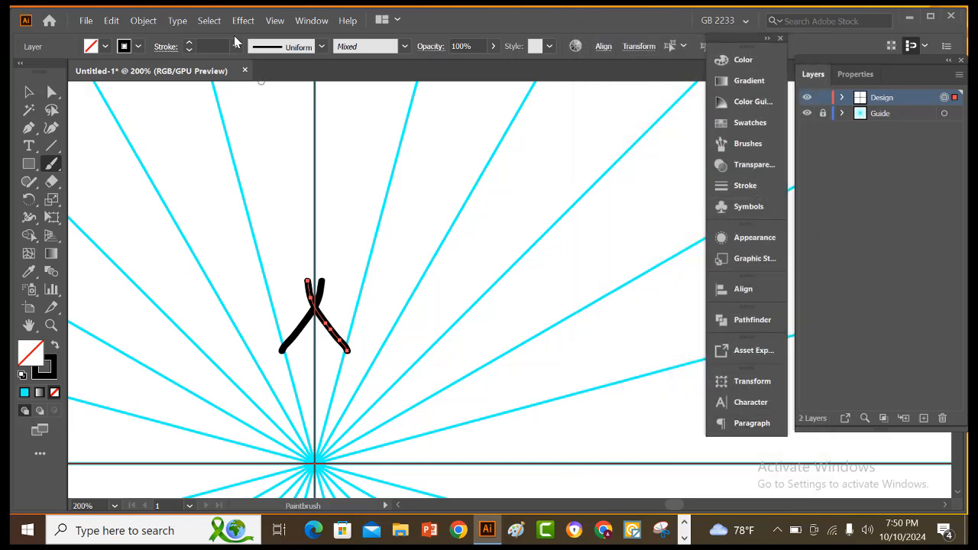
Add a second Transform effect to the Design layer with a 30° rotation and 11 copies.
left_click(243, 19)
mouse_move(334, 158)
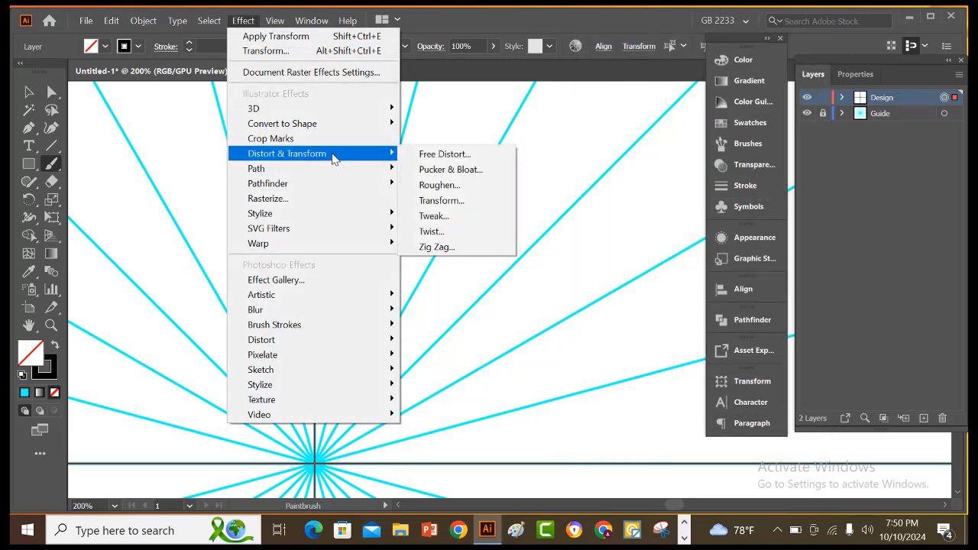
left_click(441, 200)
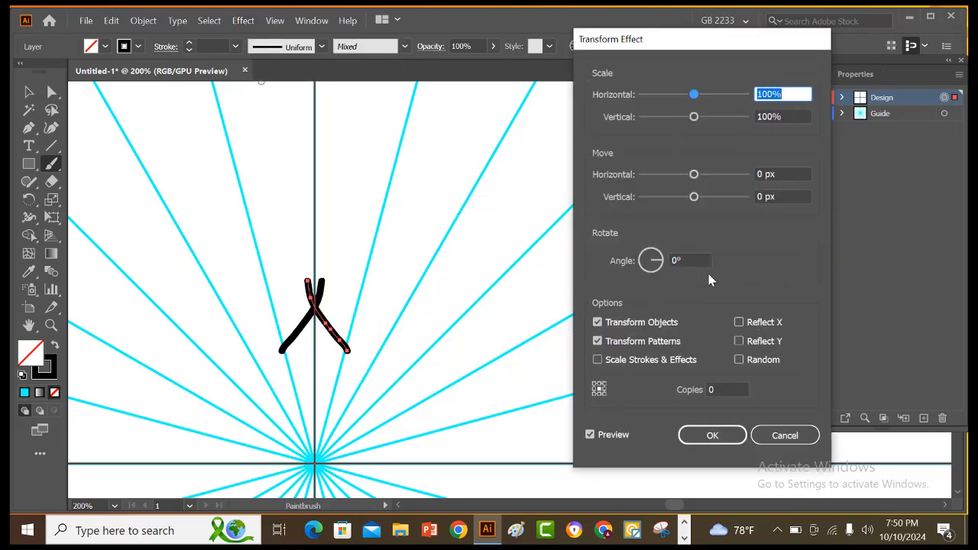
left_click(694, 264)
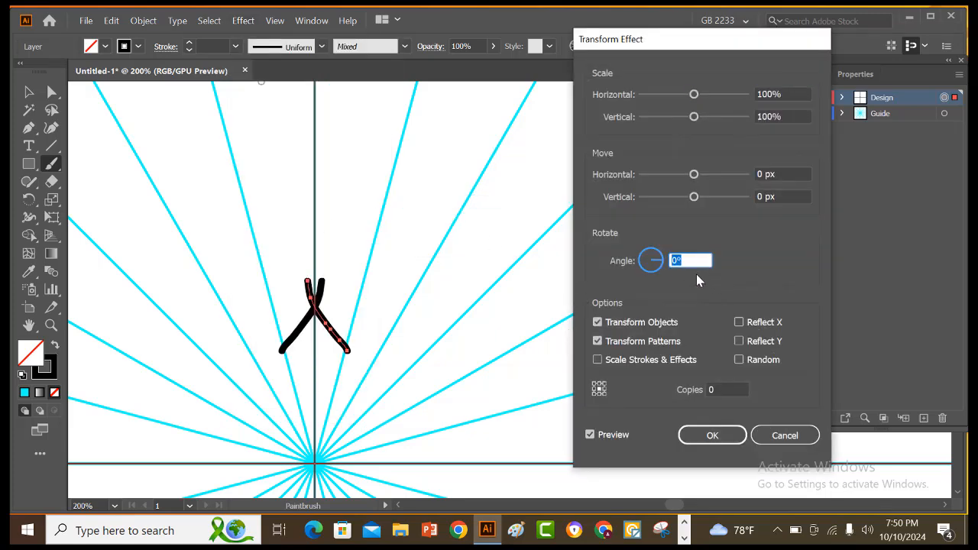
type("30")
left_click(715, 390)
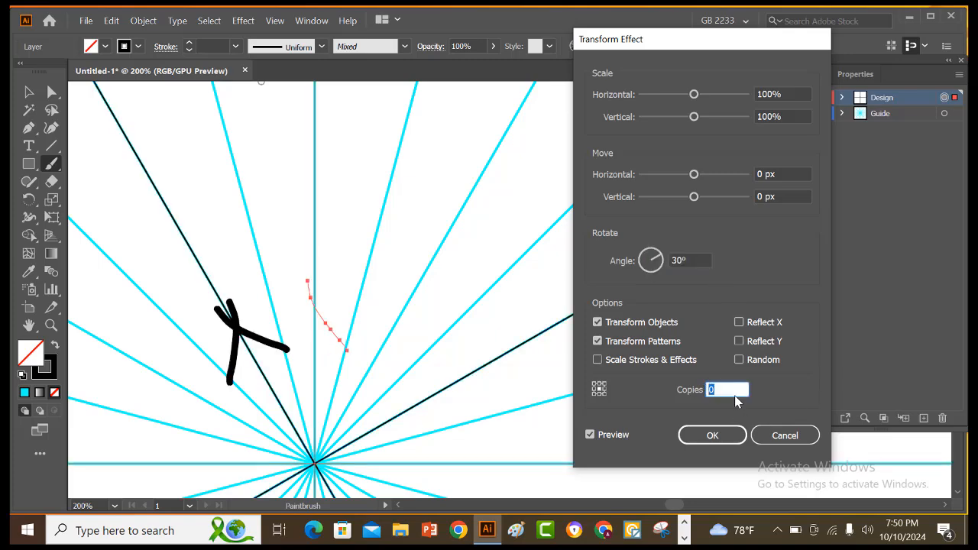
type("11")
left_click(712, 435)
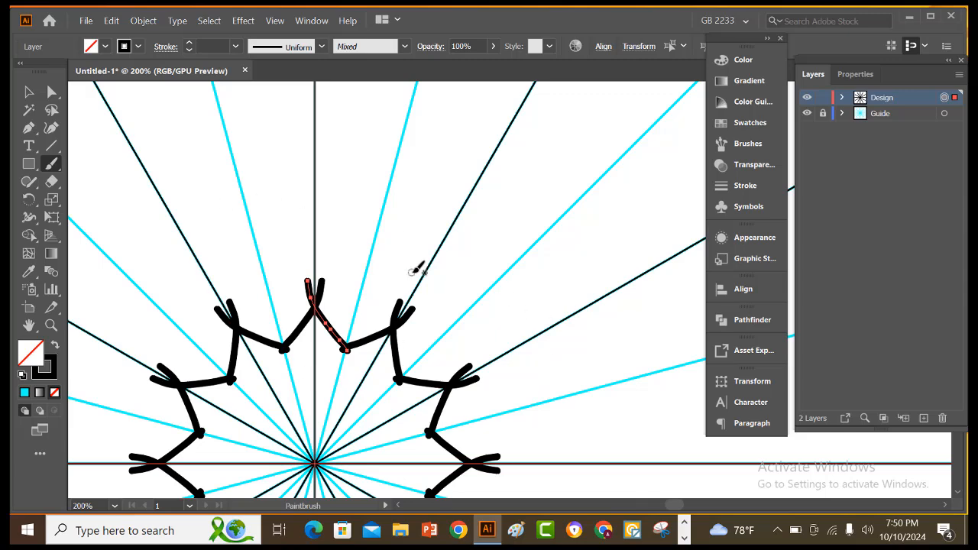
Draw a 500 × 500 px rectangle on the Design layer from the vertical line's upper end to the horizontal line's right end.
scroll(450, 266, "down", 1)
scroll(461, 277, "down", 2)
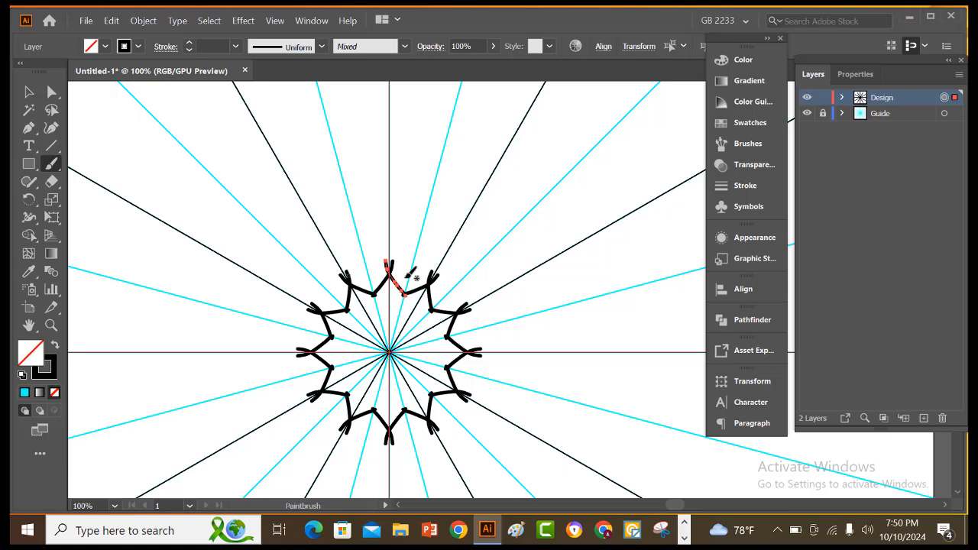
scroll(411, 295, "up", 2)
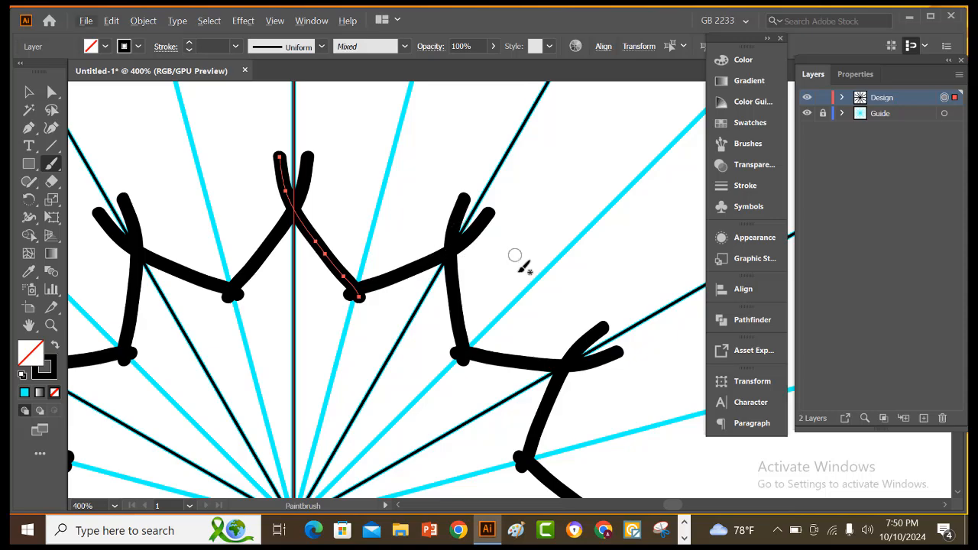
scroll(518, 258, "down", 4)
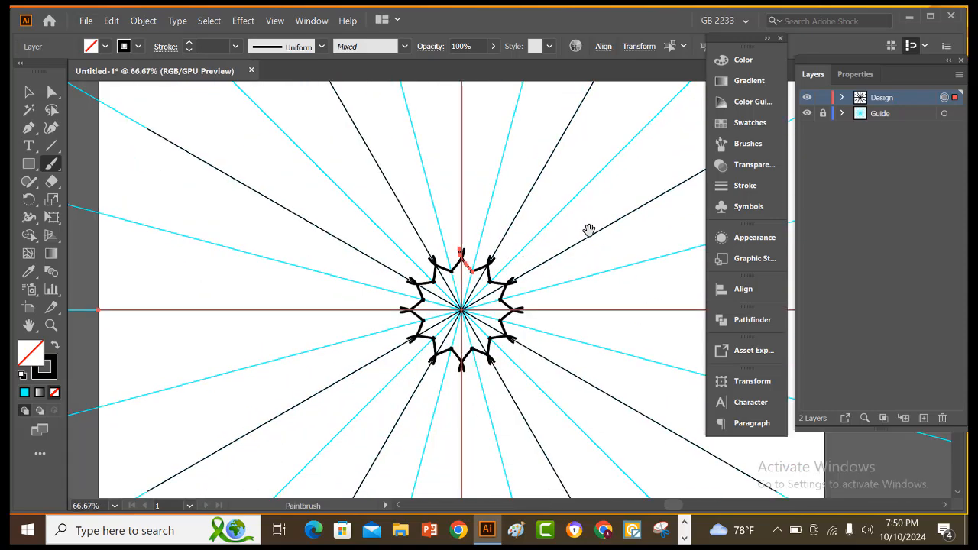
scroll(456, 250, "down", 4)
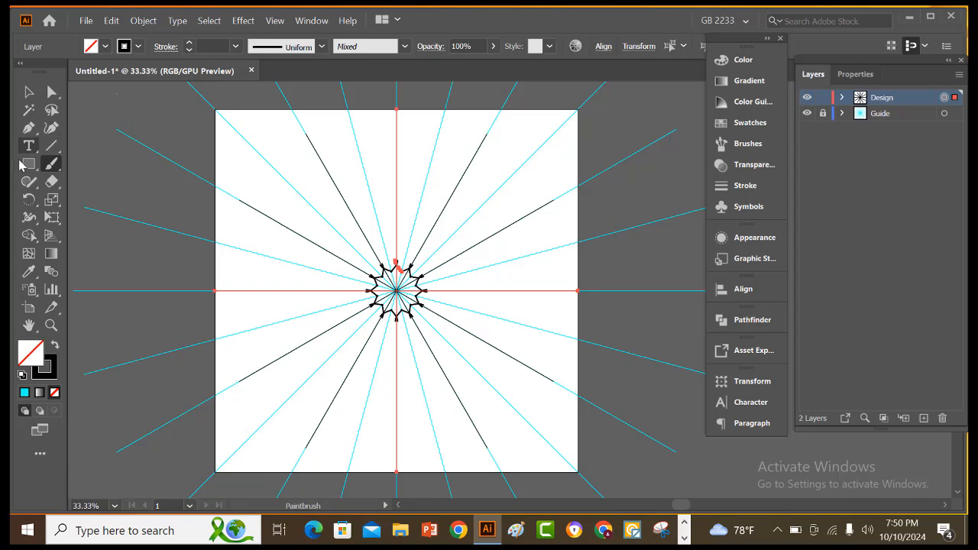
left_click(29, 91)
left_click(29, 164)
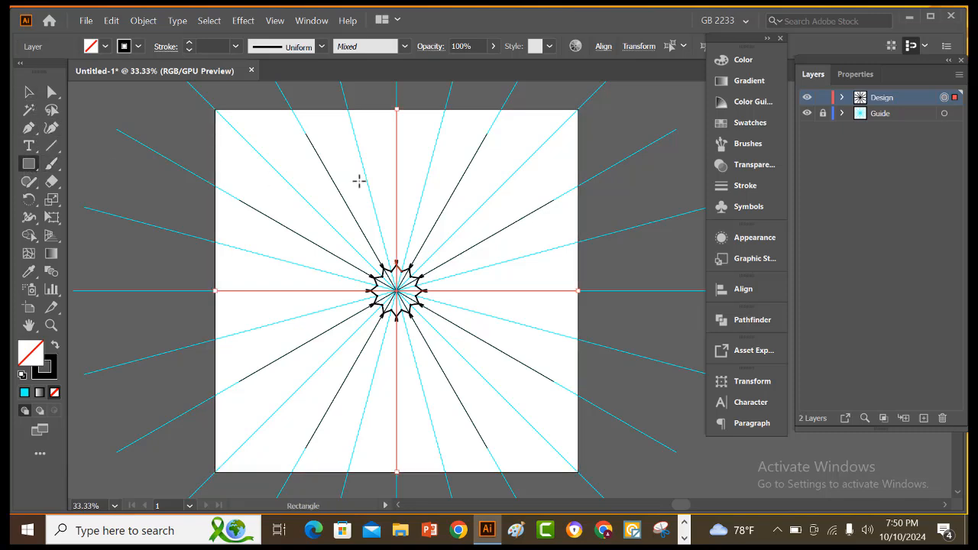
scroll(559, 193, "up", 2)
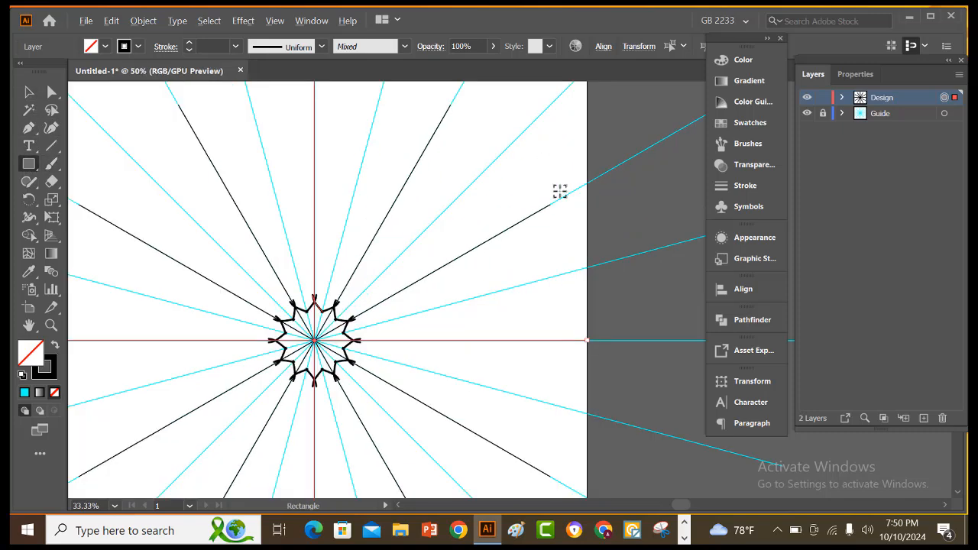
scroll(304, 227, "up", 1)
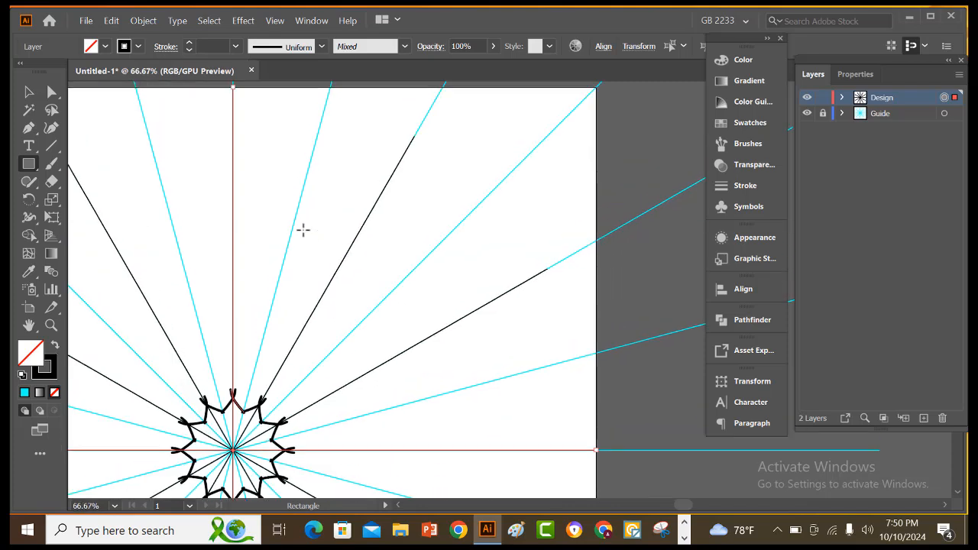
scroll(304, 222, "down", 1)
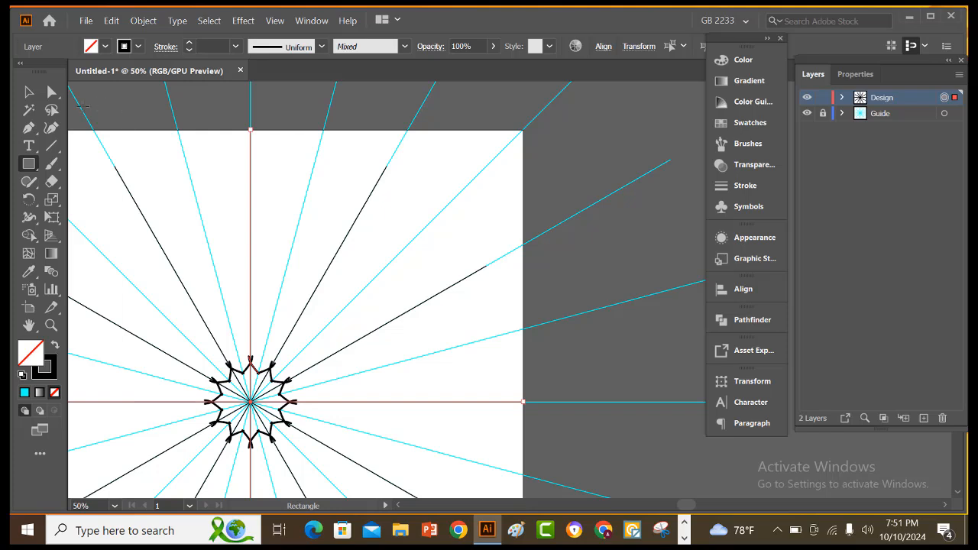
left_click(29, 92)
left_click(149, 144)
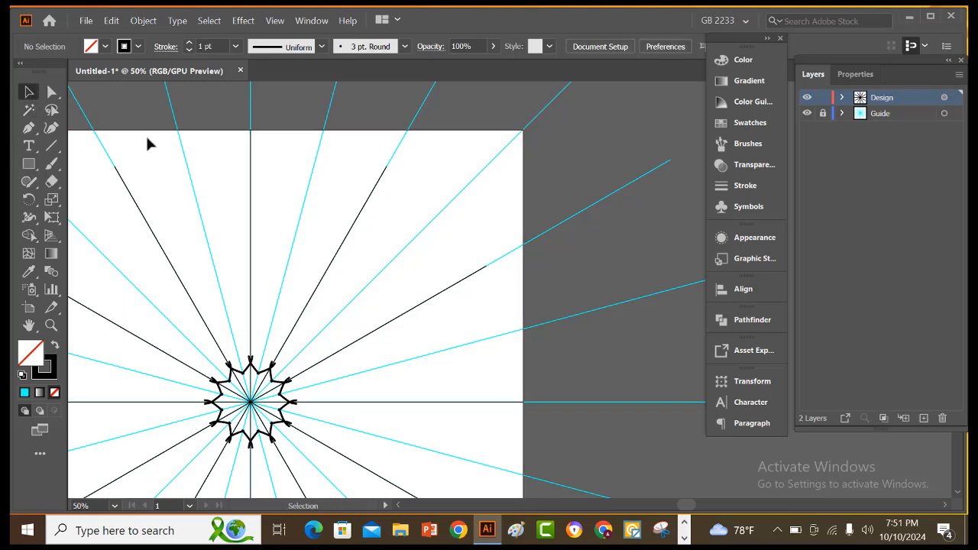
left_click(30, 164)
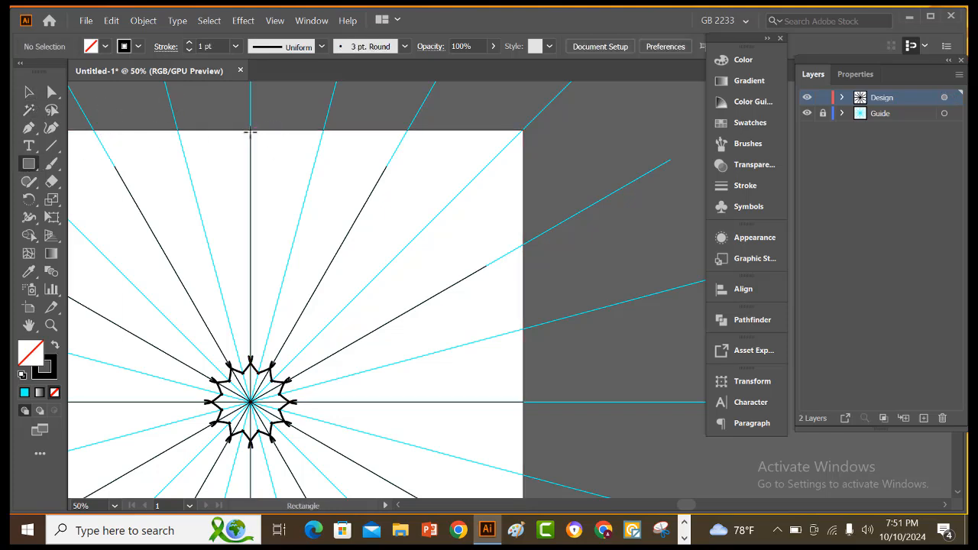
left_click_drag(250, 131, 522, 400)
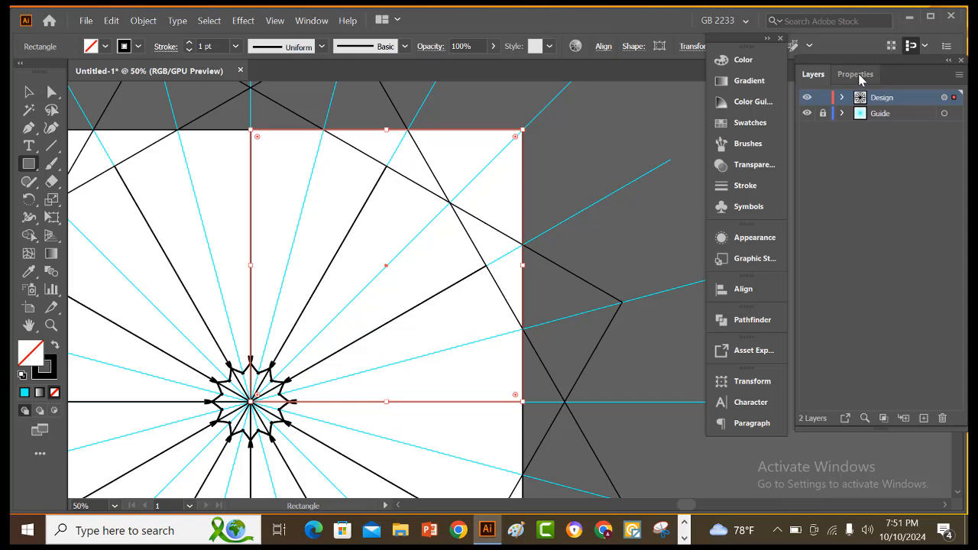
left_click(960, 74)
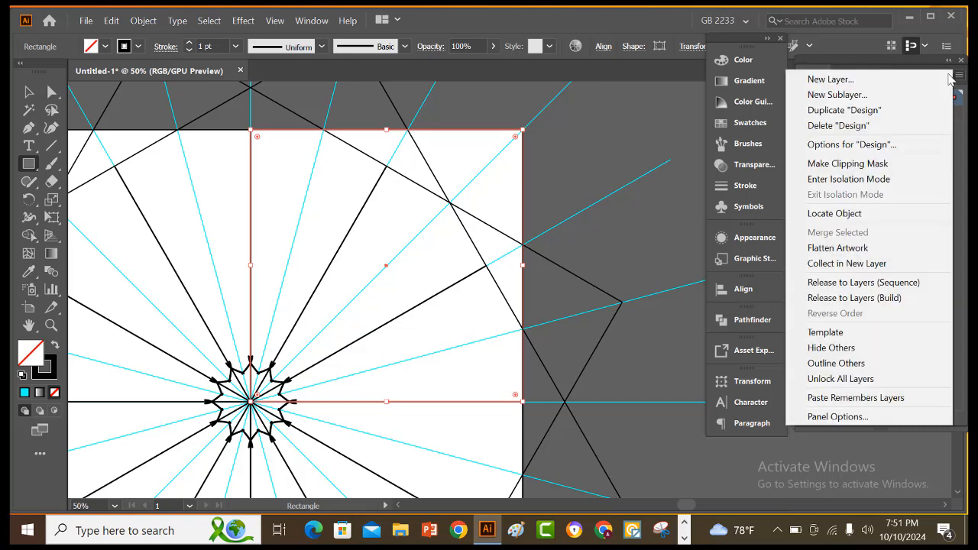
left_click(933, 78)
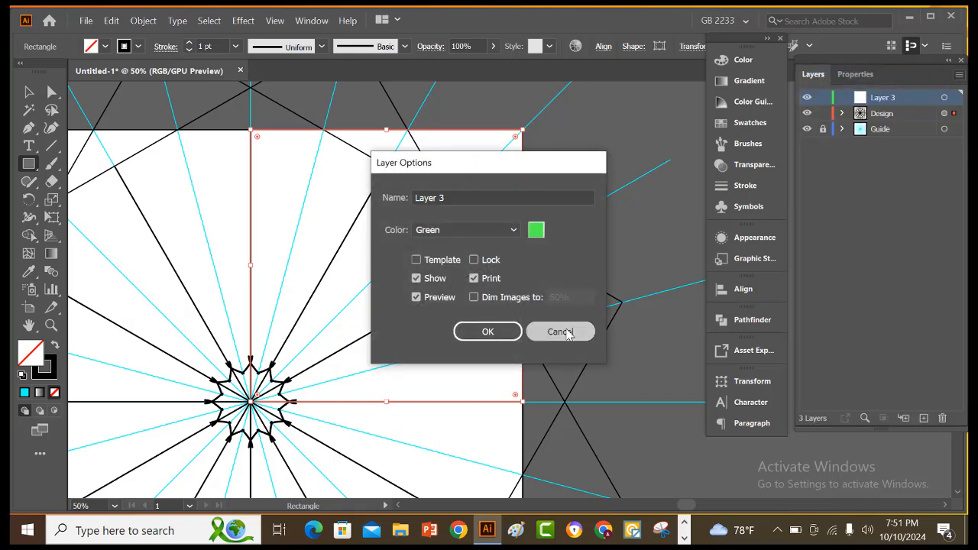
left_click(562, 331)
Remove the rectangle's lower-right corner with the Delete Anchor Point tool to turn it into a triangle.
left_click(861, 76)
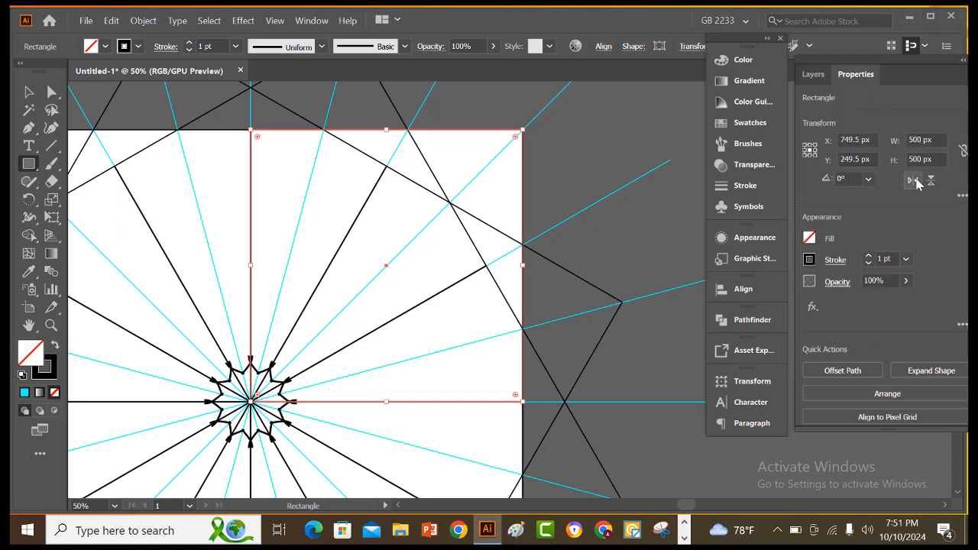
left_click(28, 92)
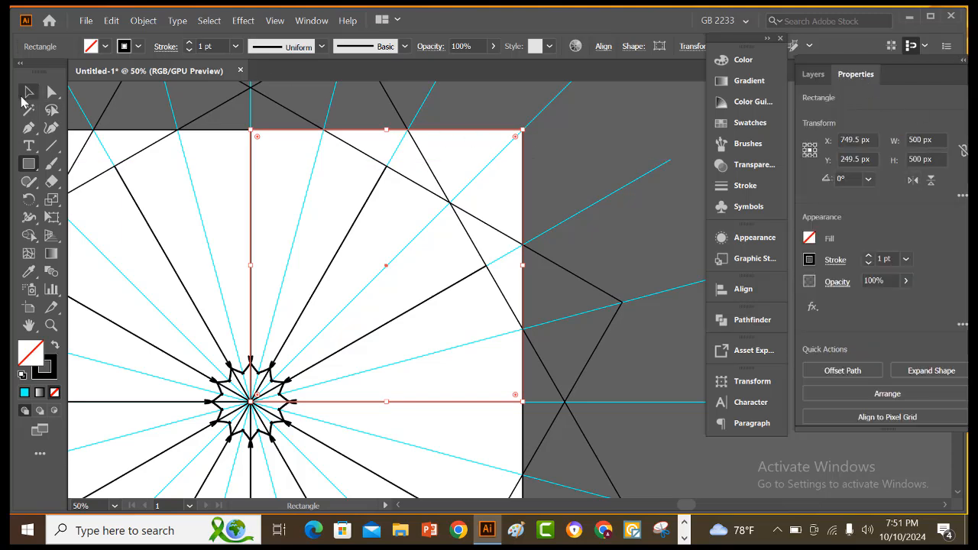
left_click(593, 174)
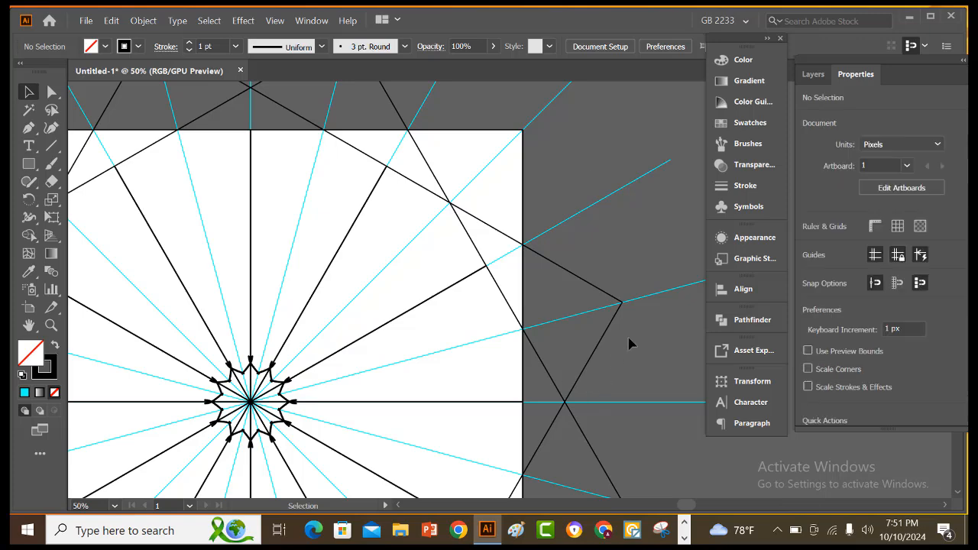
scroll(524, 373, "up", 3)
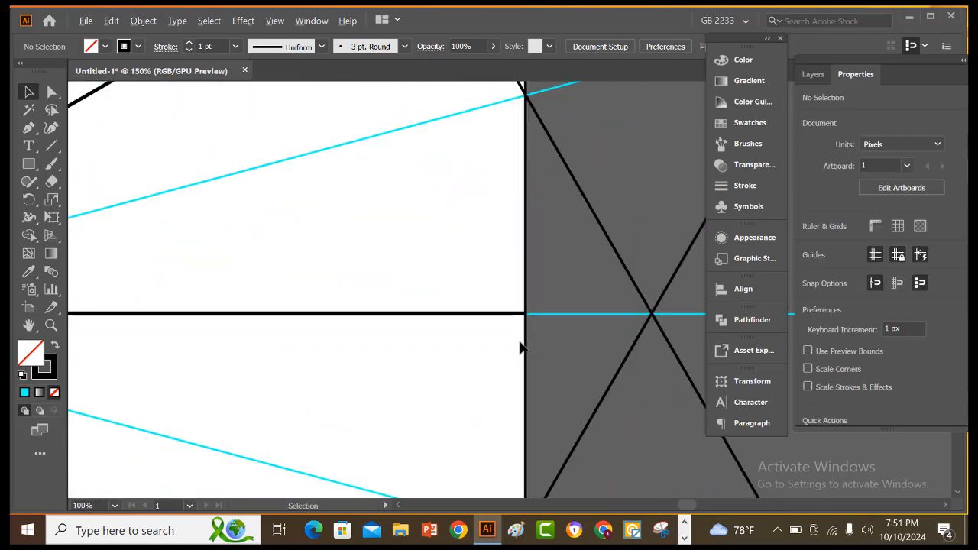
scroll(525, 313, "up", 3)
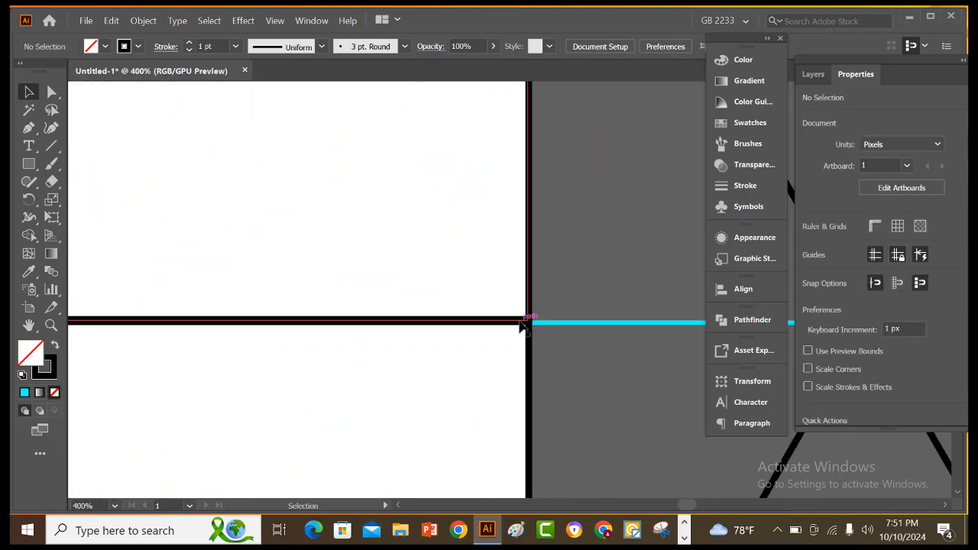
left_click(521, 322)
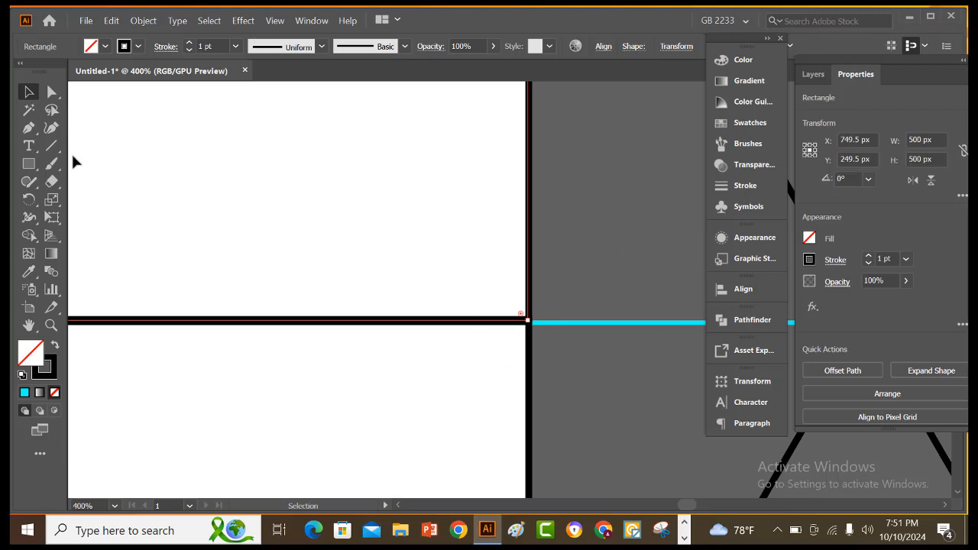
left_click(28, 128)
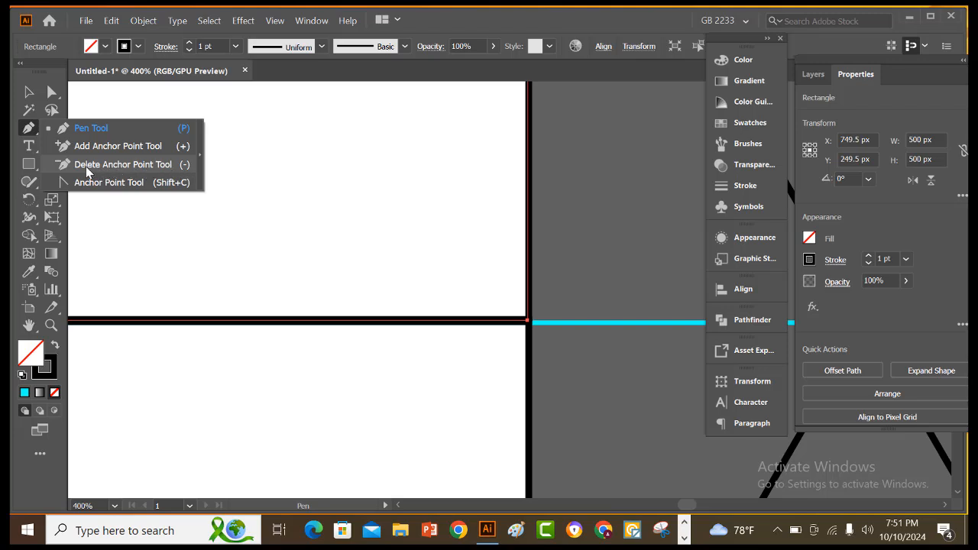
left_click(107, 164)
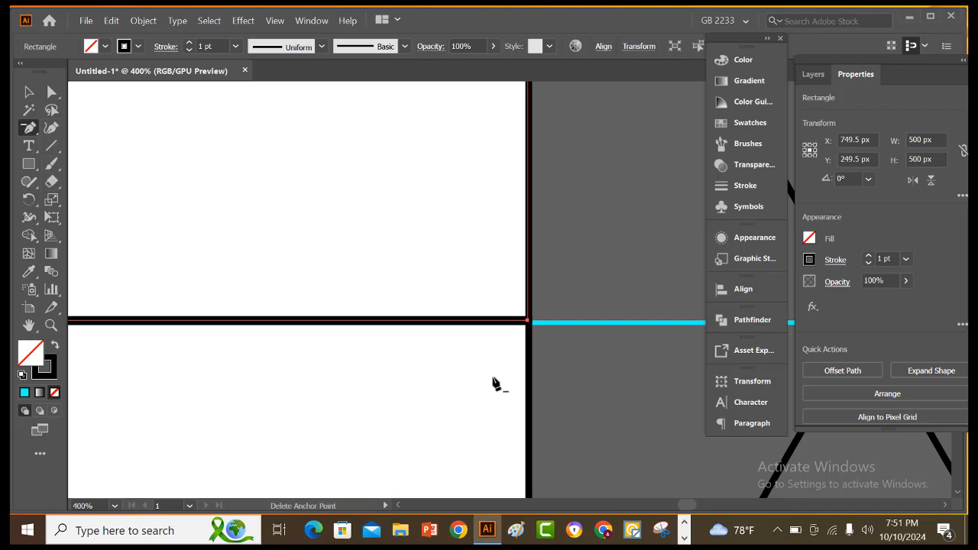
left_click(527, 321)
scroll(592, 311, "down", 6)
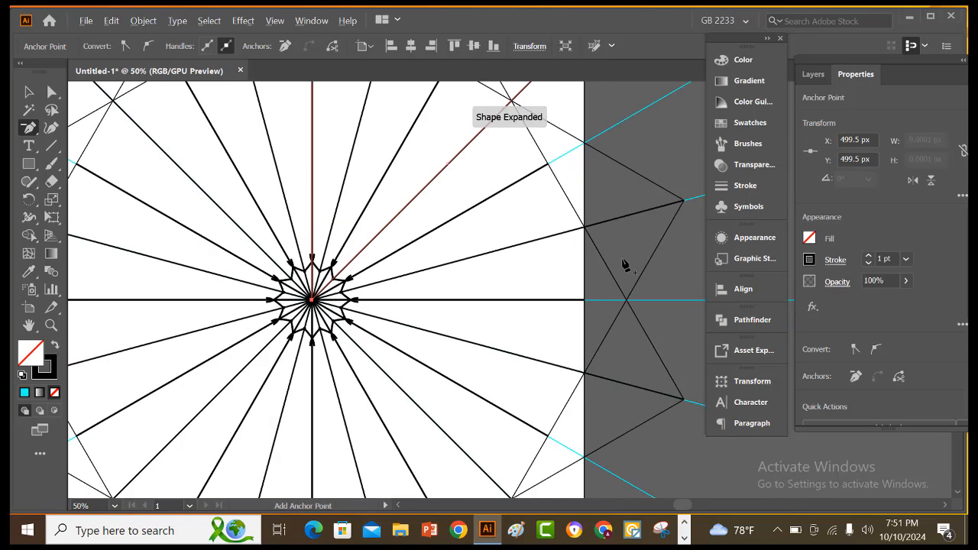
Move the triangle's upper-right anchor point along the artboard's top edge to the first guide right of vertical.
scroll(623, 264, "up", 4)
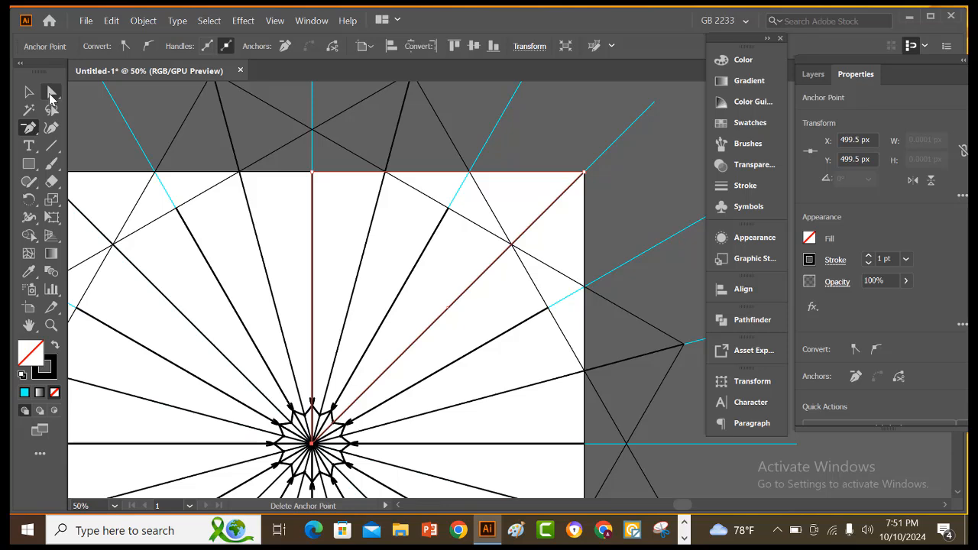
left_click(50, 93)
scroll(489, 191, "up", 1)
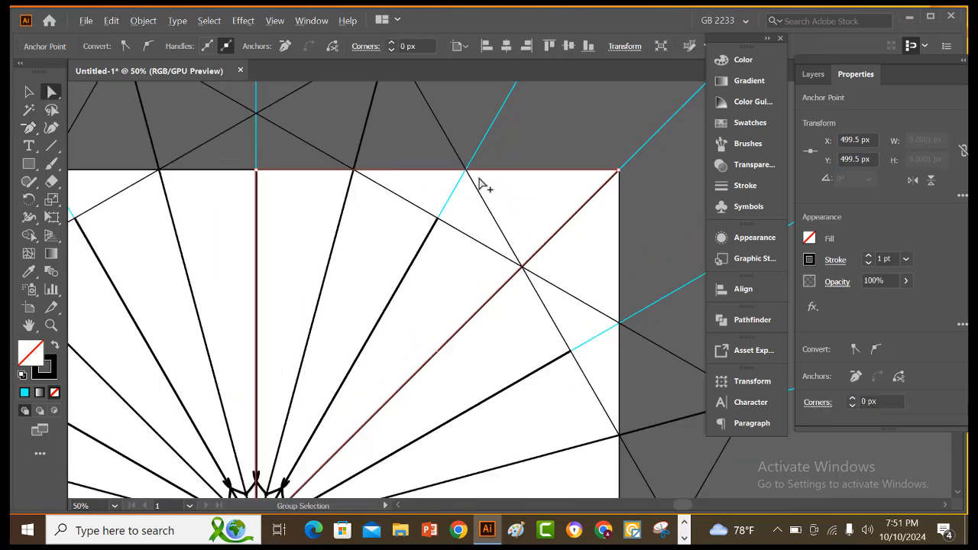
left_click(619, 173)
left_click_drag(619, 174, 353, 171)
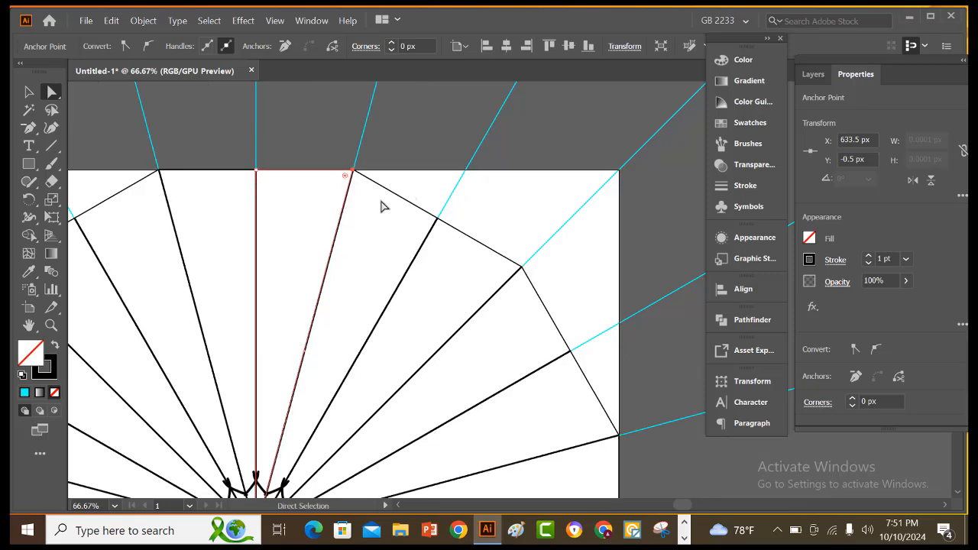
Make a clipping mask on the Design layer with the narrow triangular wedge as the clipping path.
scroll(422, 205, "down", 2)
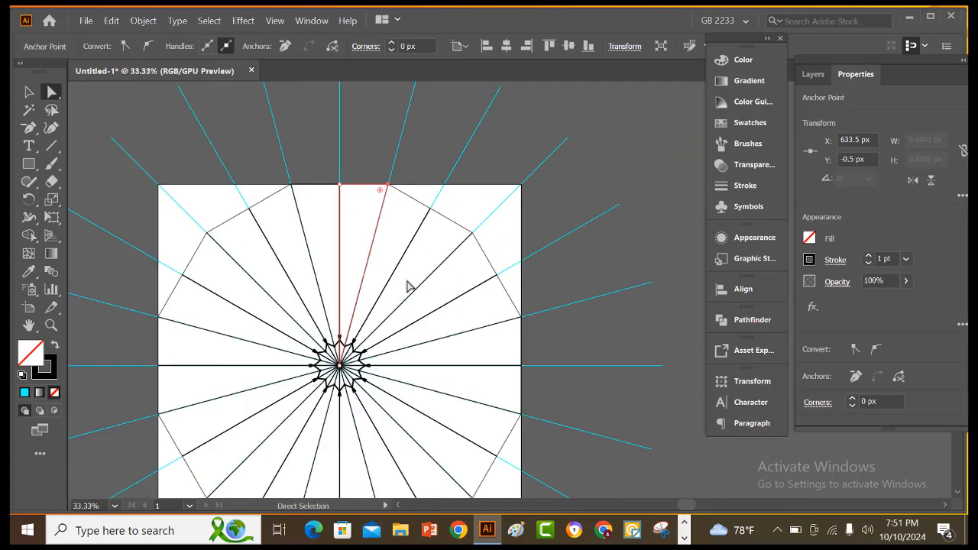
scroll(407, 290, "down", 2)
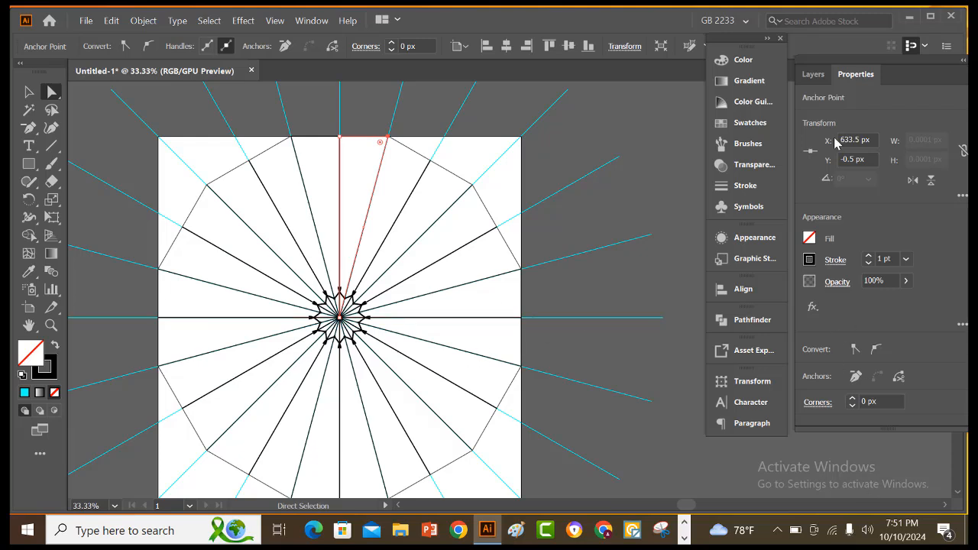
left_click(814, 74)
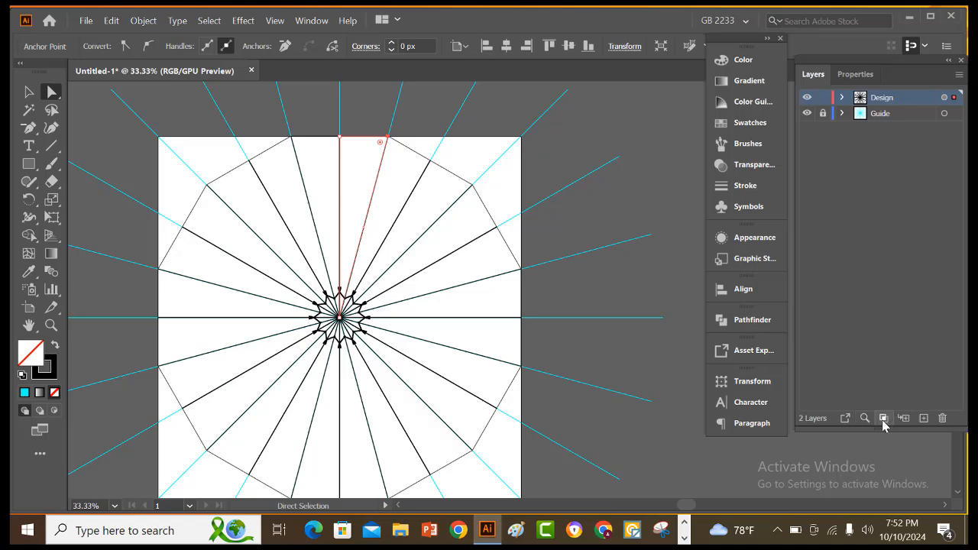
left_click(884, 425)
Examine how the clipped strokes meet at the guides around the central star.
scroll(342, 317, "up", 2, "alt")
scroll(497, 344, "up", 1, "alt")
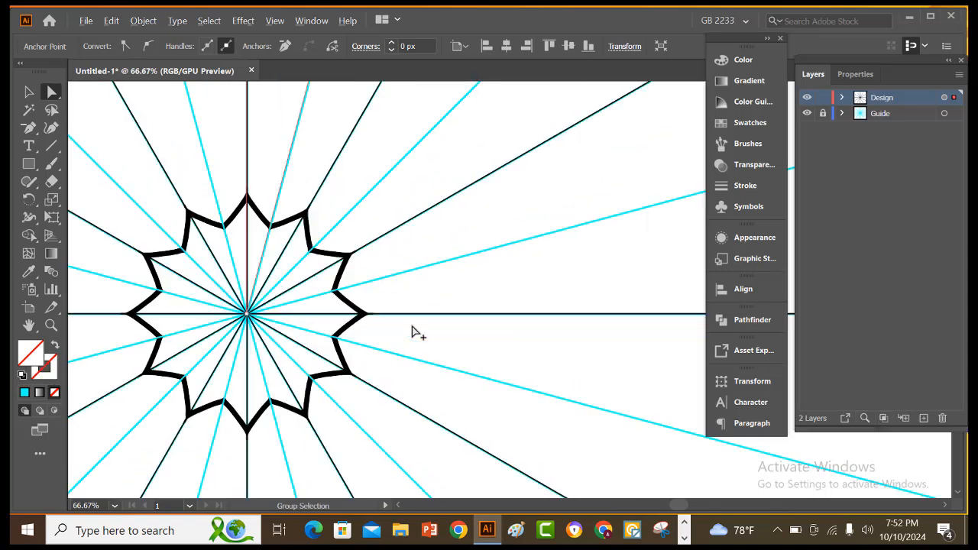
scroll(260, 229, "down", 1, "alt")
scroll(236, 220, "up", 3)
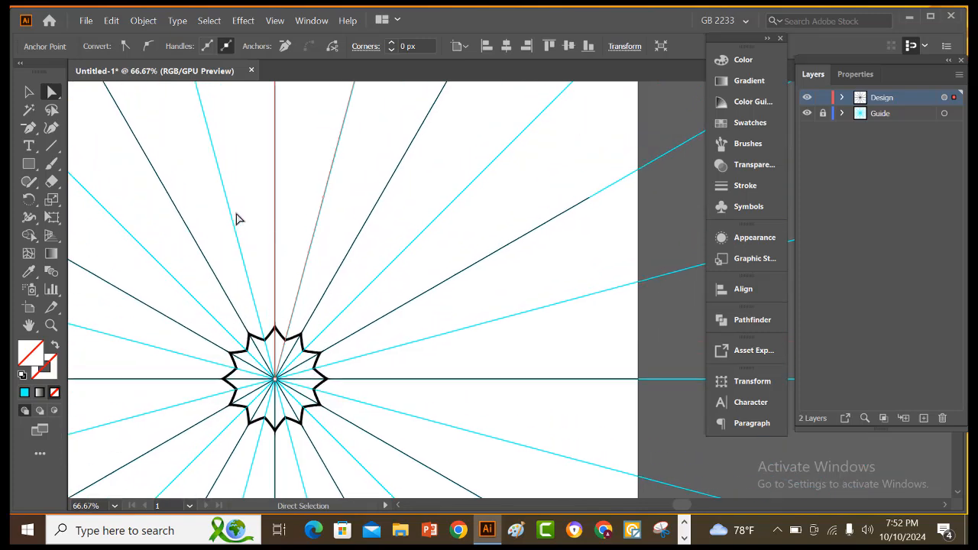
scroll(298, 286, "left", 5)
scroll(458, 313, "down", 1)
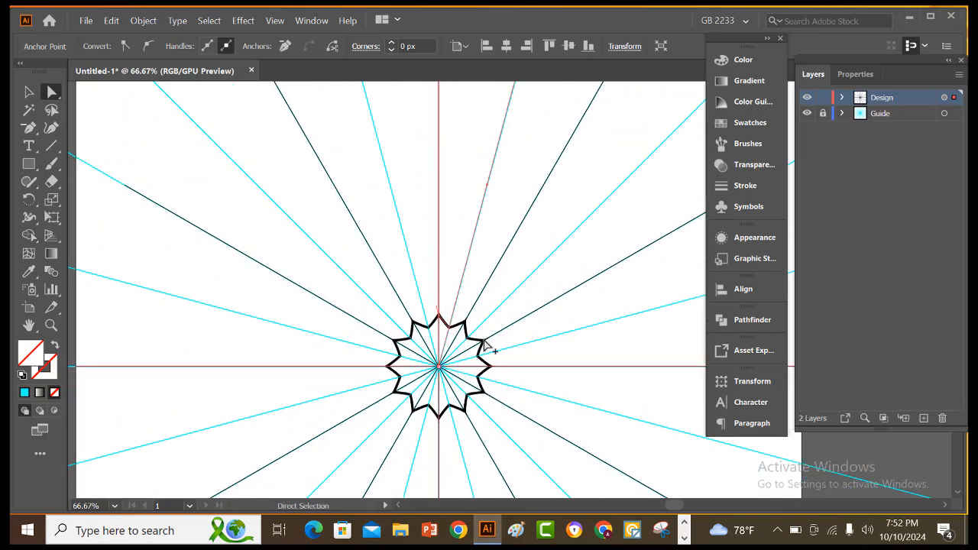
scroll(491, 349, "down", 1, "alt")
scroll(520, 382, "down", 1)
scroll(480, 374, "up", 2)
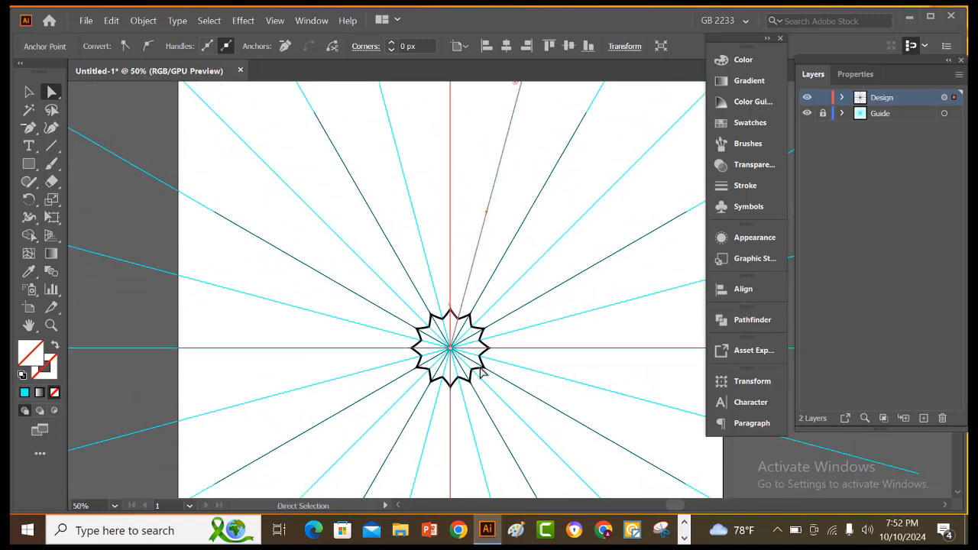
scroll(558, 309, "down", 1)
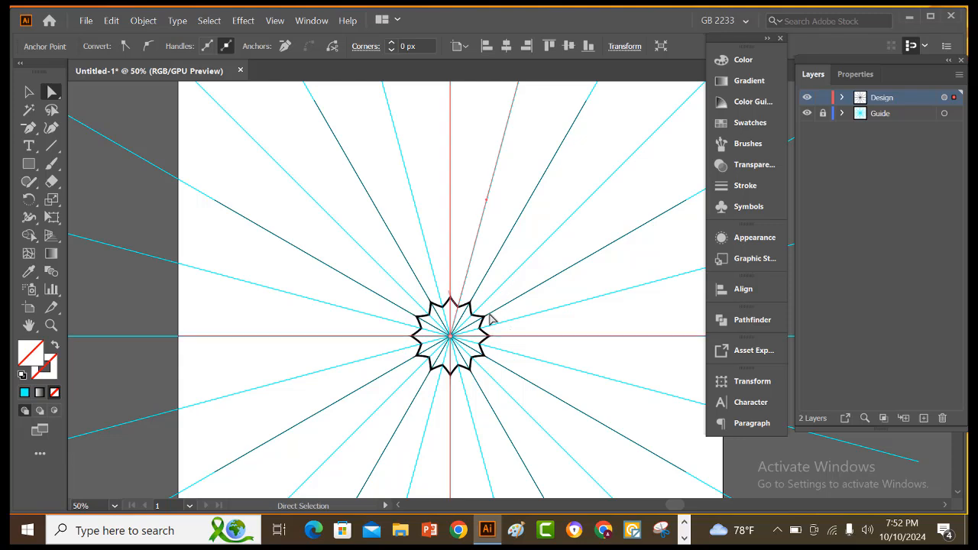
key("alt")
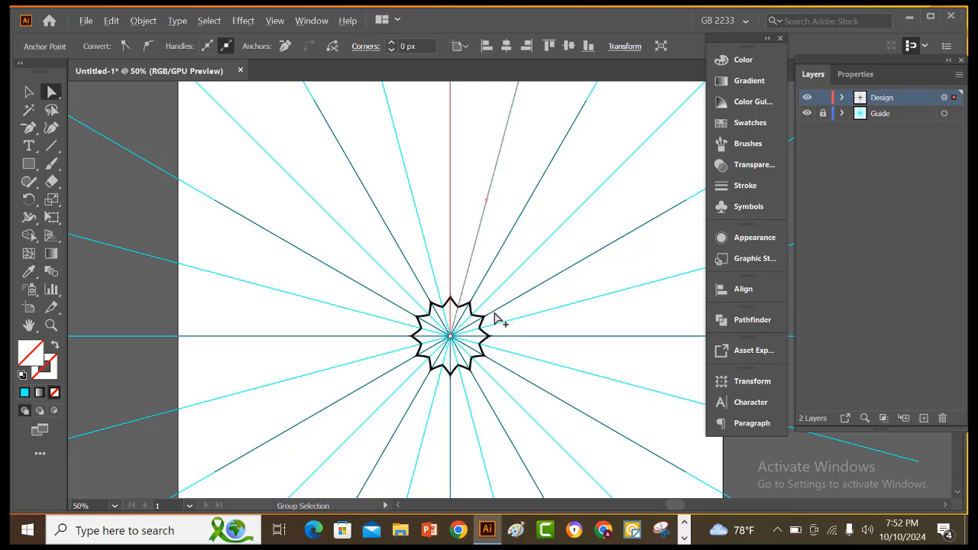
Lock the Design layer.
left_click(822, 98)
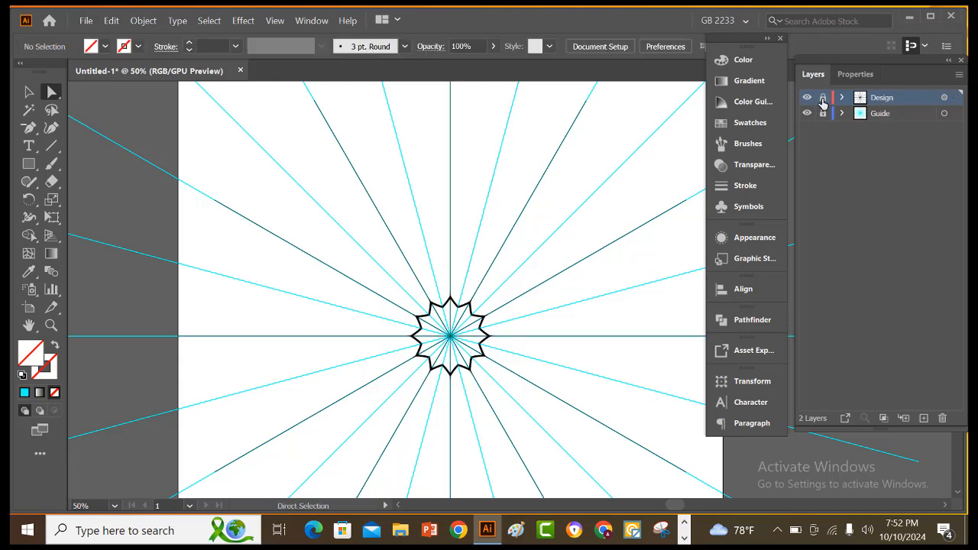
Expand the Design layer and lock its two line objects along with the clipping path.
left_click(843, 98)
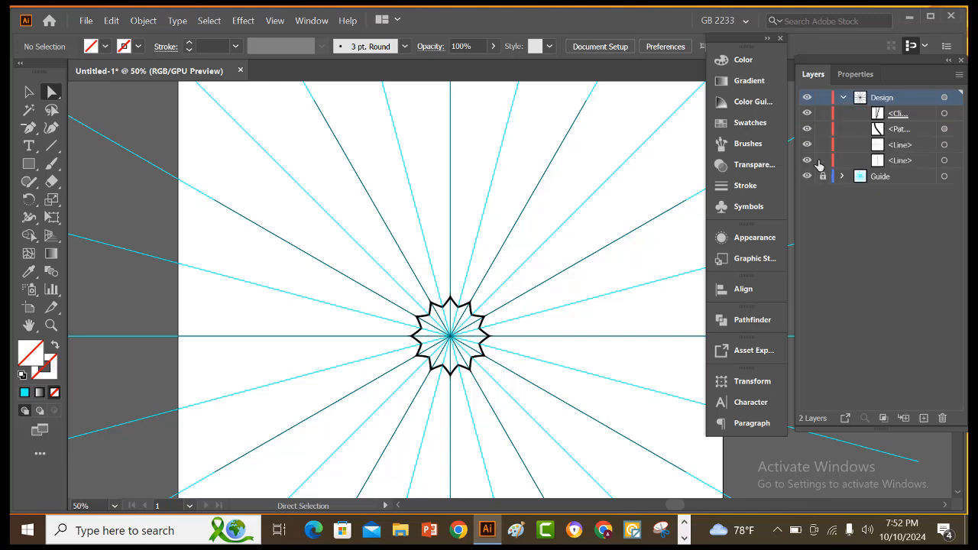
left_click(822, 160)
left_click(822, 144)
Switch to the Paintbrush, undo the test stroke inside the star, and set the stroke color to black.
scroll(476, 290, "up", 1)
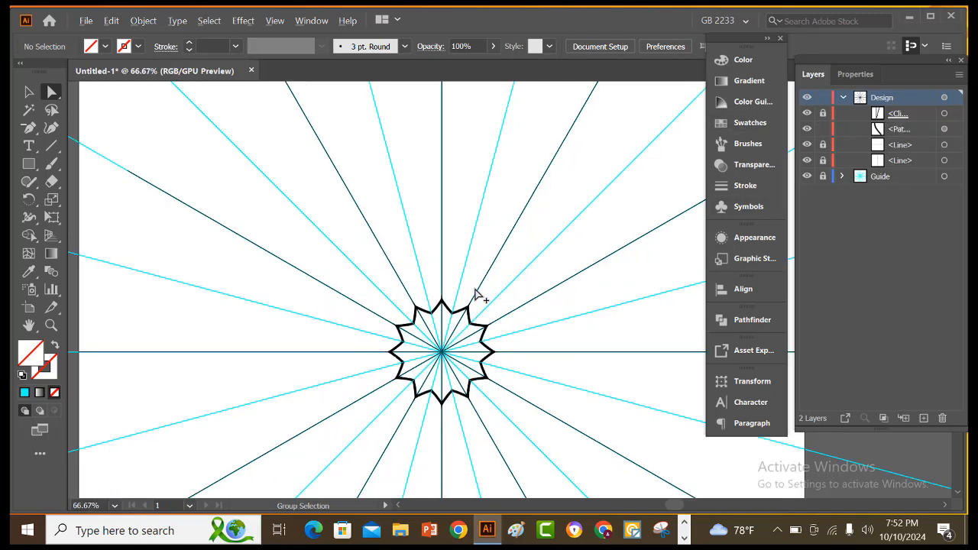
left_click(51, 164)
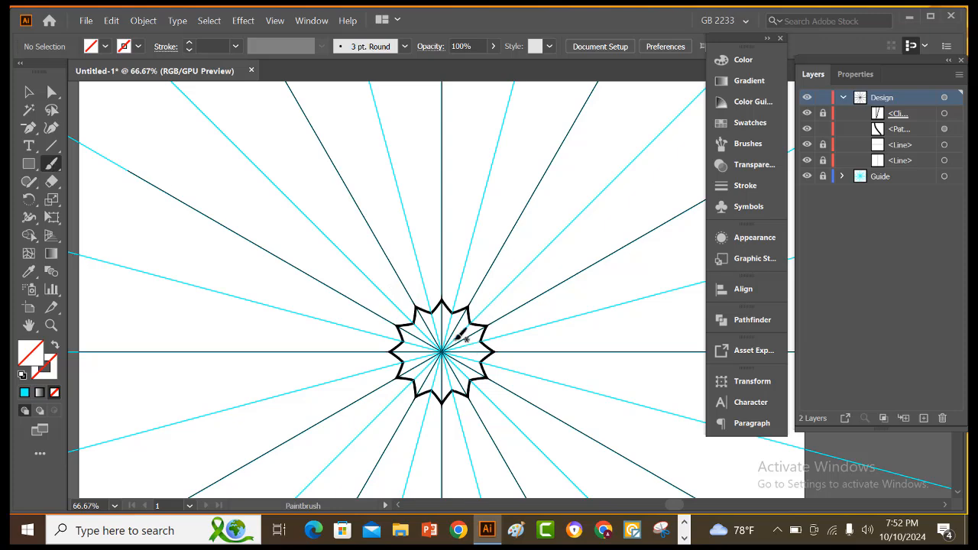
scroll(459, 333, "up", 2)
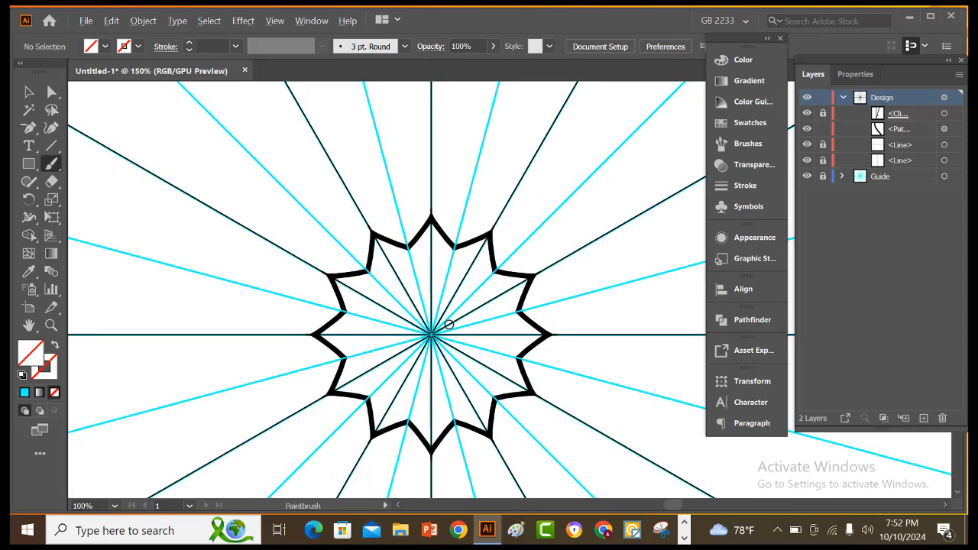
mouse_move(455, 298)
left_mouse_down()
mouse_move(459, 285)
mouse_move(433, 276)
left_mouse_up()
key("ctrl+z")
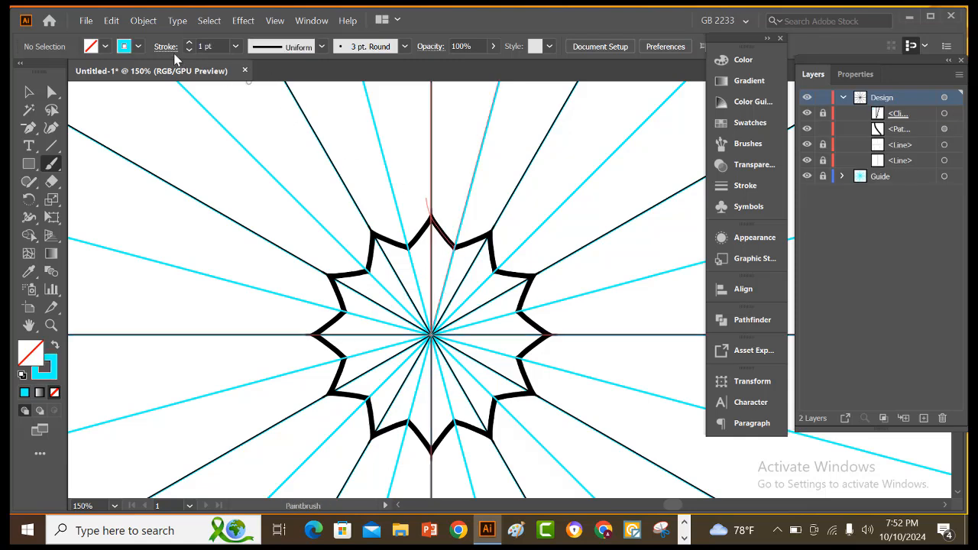
left_click(139, 46)
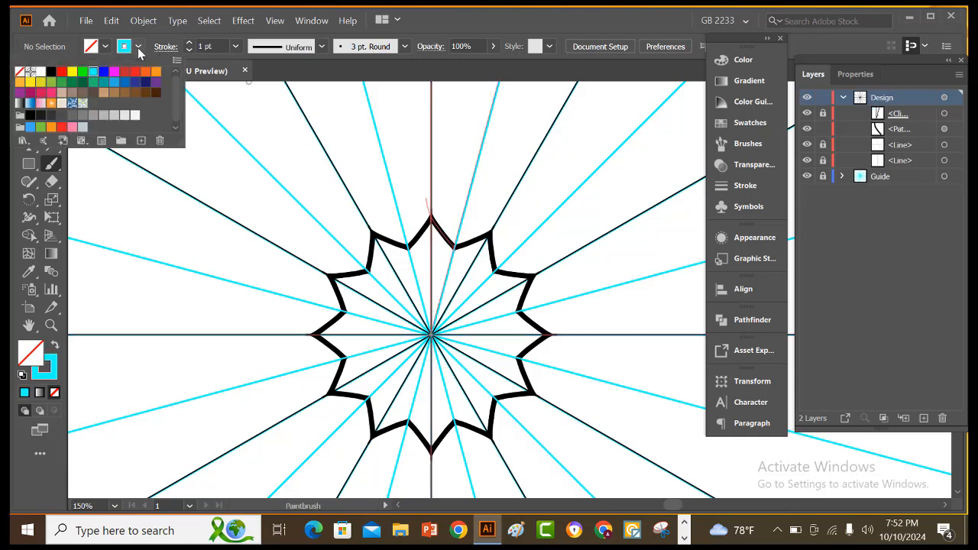
left_click(51, 72)
left_click(481, 328)
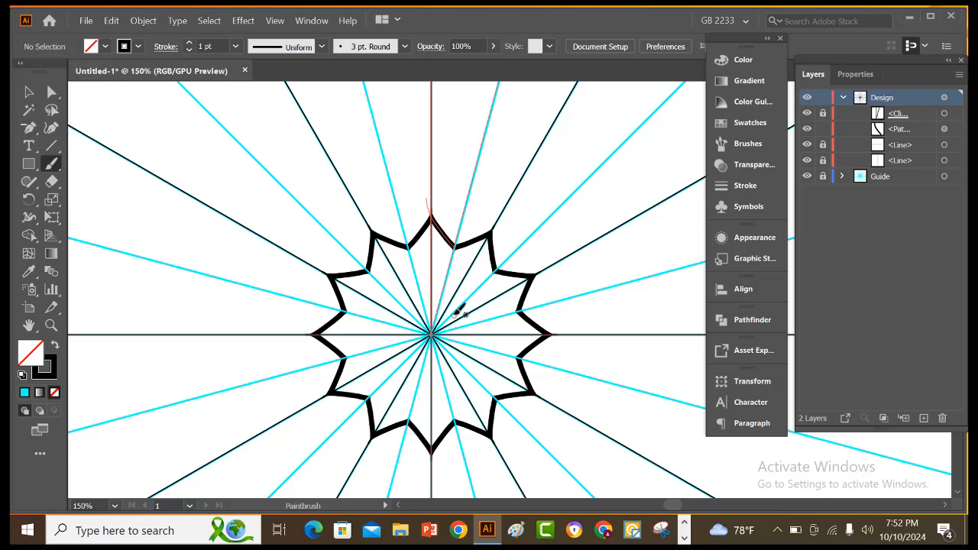
Paint short slanted and curved strokes across the wedge inside the star to form concentric rings and a loop near its edge.
mouse_move(454, 305)
left_mouse_down()
mouse_move(463, 288)
mouse_move(456, 297)
left_mouse_up()
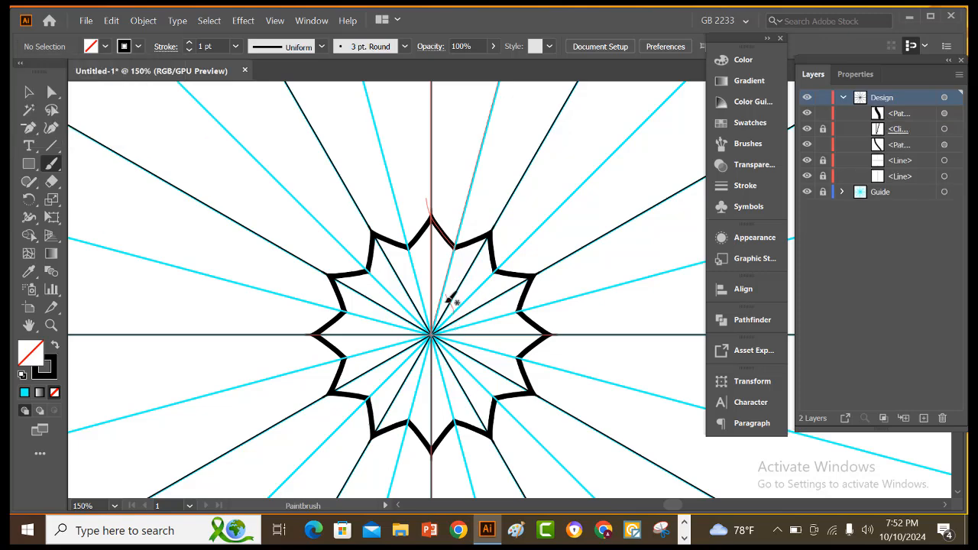
scroll(447, 300, "up", 2)
scroll(442, 308, "down", 1)
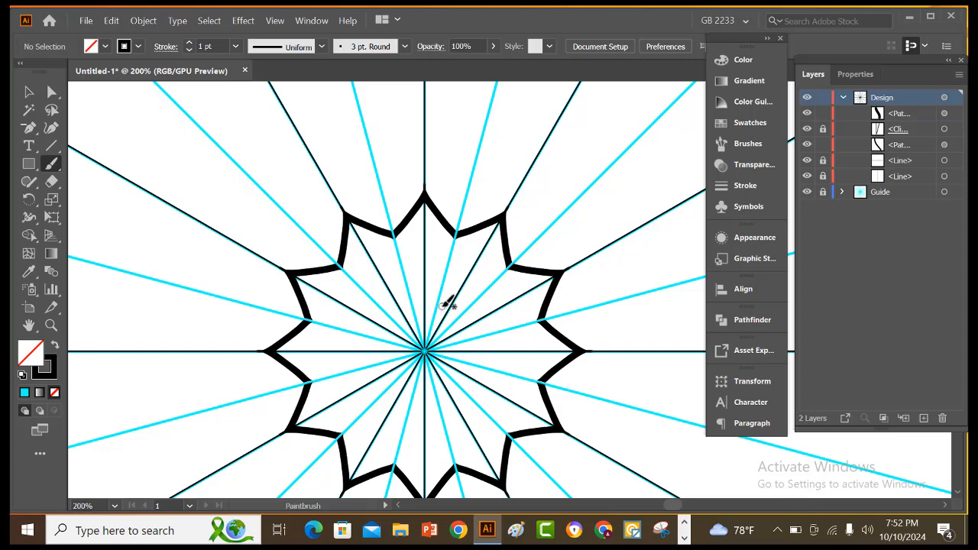
mouse_move(445, 305)
left_mouse_down()
mouse_move(419, 269)
mouse_move(432, 255)
mouse_move(423, 231)
left_mouse_up()
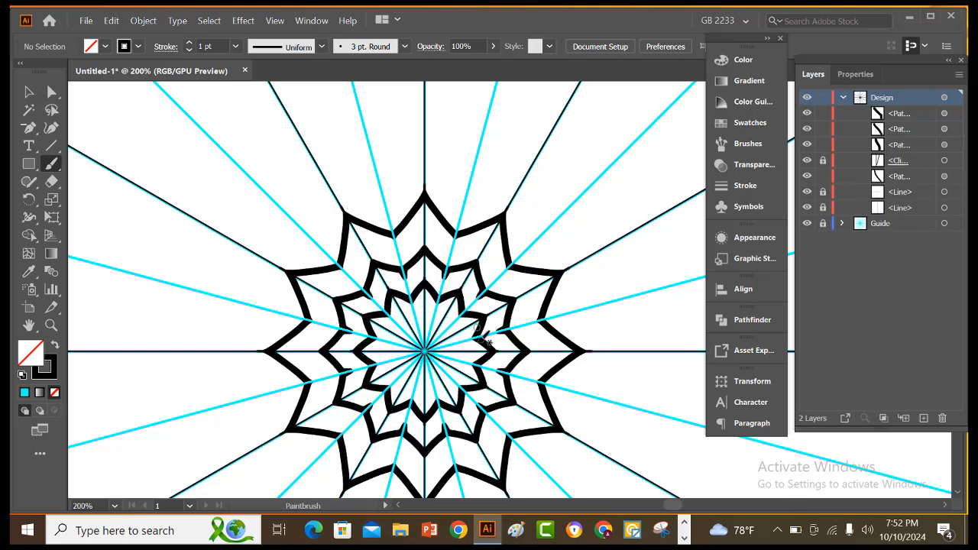
mouse_move(451, 346)
left_mouse_down()
mouse_move(444, 322)
mouse_move(447, 343)
mouse_move(482, 352)
mouse_move(470, 373)
mouse_move(448, 323)
mouse_move(463, 264)
left_mouse_up()
scroll(463, 321, "up", 1)
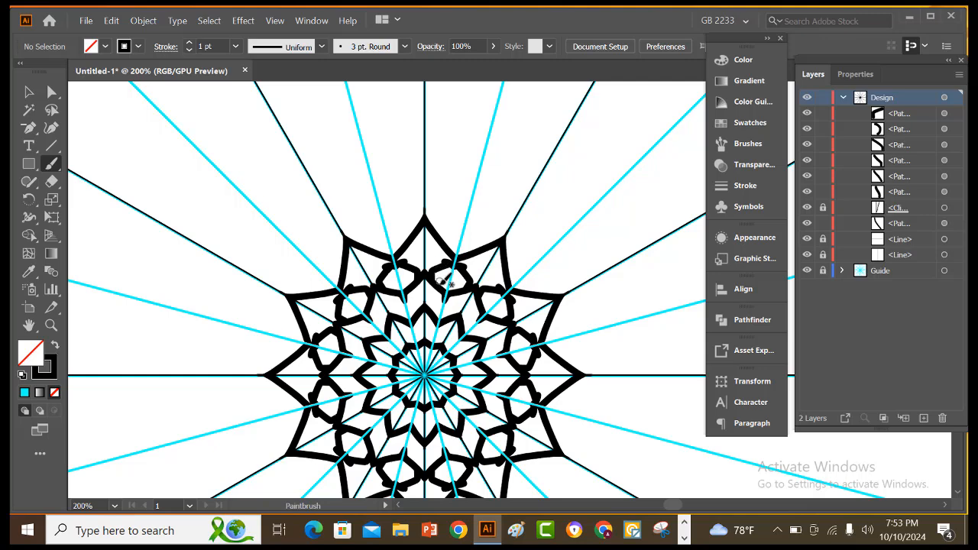
Paint an arch within the star's points and a curved petal outline beyond its edge, undoing the stray outer arc.
mouse_move(449, 251)
left_mouse_down()
mouse_move(419, 231)
mouse_move(446, 229)
left_mouse_up()
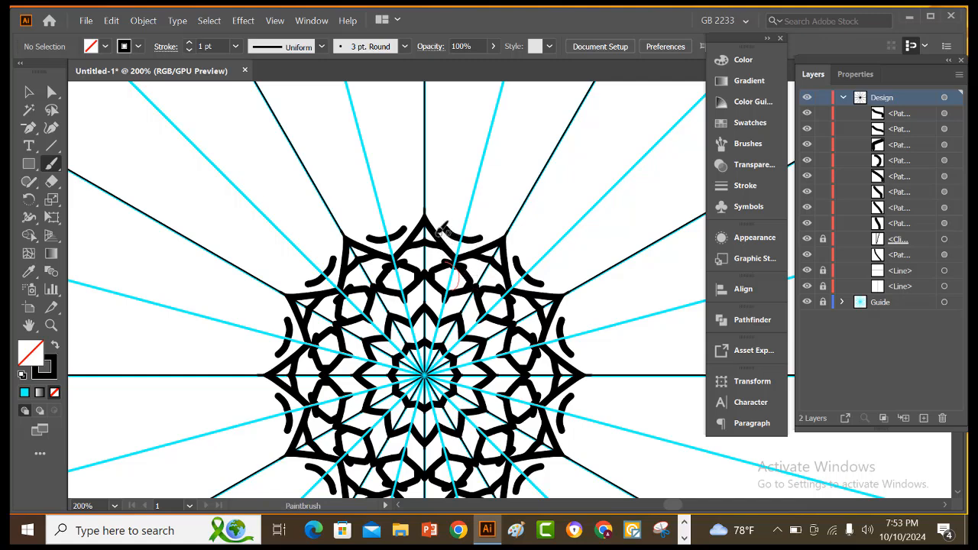
key("ctrl+z")
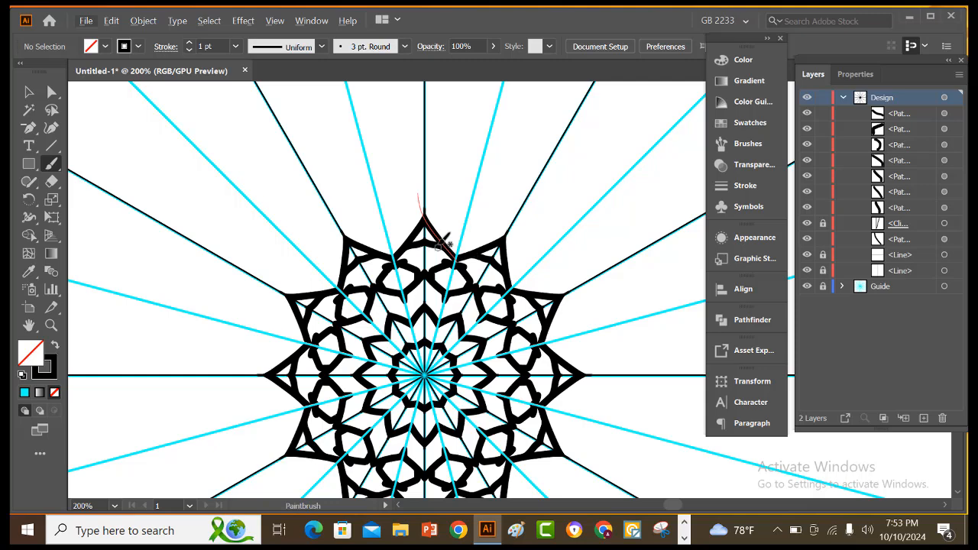
left_click_drag(442, 243, 445, 233)
scroll(461, 246, "up", 1)
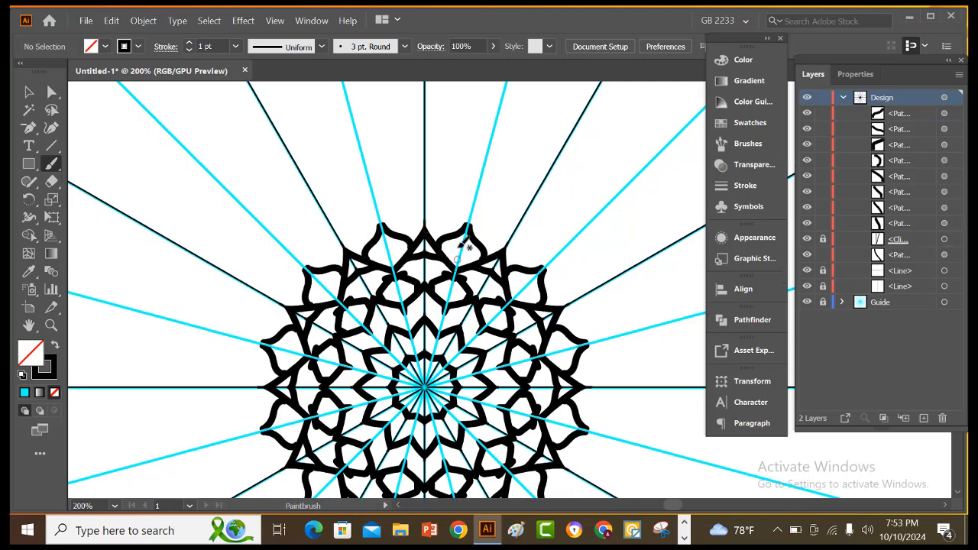
Paint a stroke at the star's top point, undo it, and paint a curved replacement beside the vertical guide.
scroll(458, 250, "up", 2)
mouse_move(403, 259)
left_mouse_down()
mouse_move(426, 227)
mouse_move(437, 246)
left_mouse_up()
key("ctrl+z")
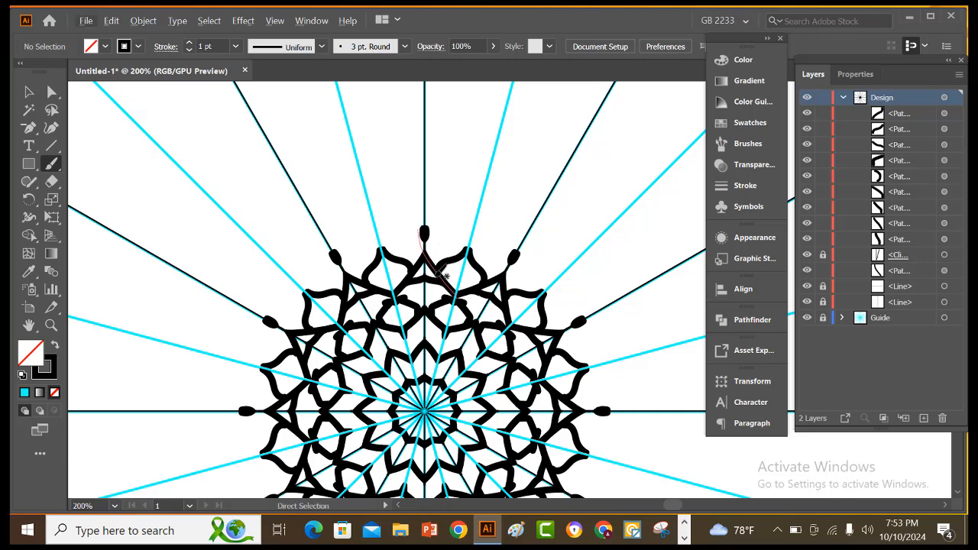
left_click_drag(407, 260, 431, 221)
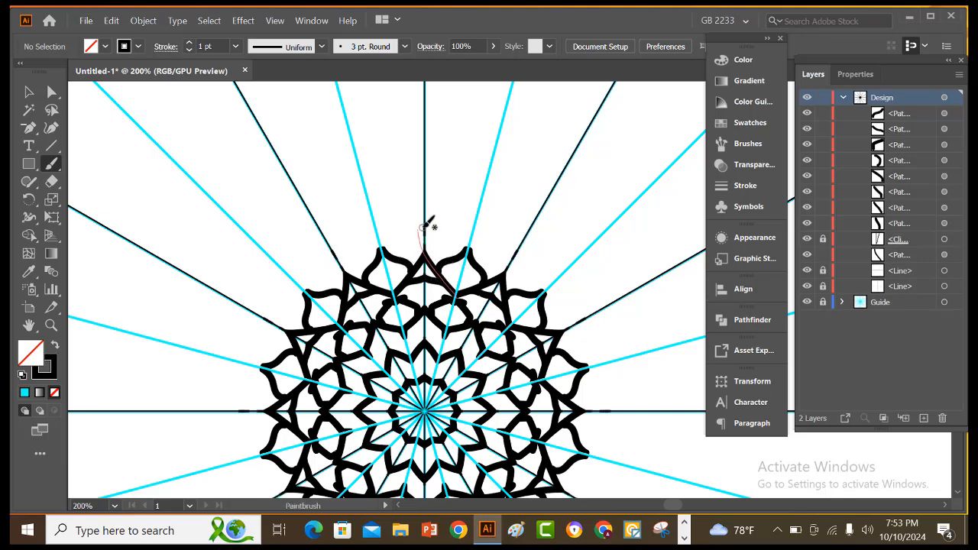
Fill the wedge's inner cells with small dashes and dots, including dots on the vertical guide below the star's top point.
scroll(471, 324, "down", 3)
scroll(472, 324, "down", 3)
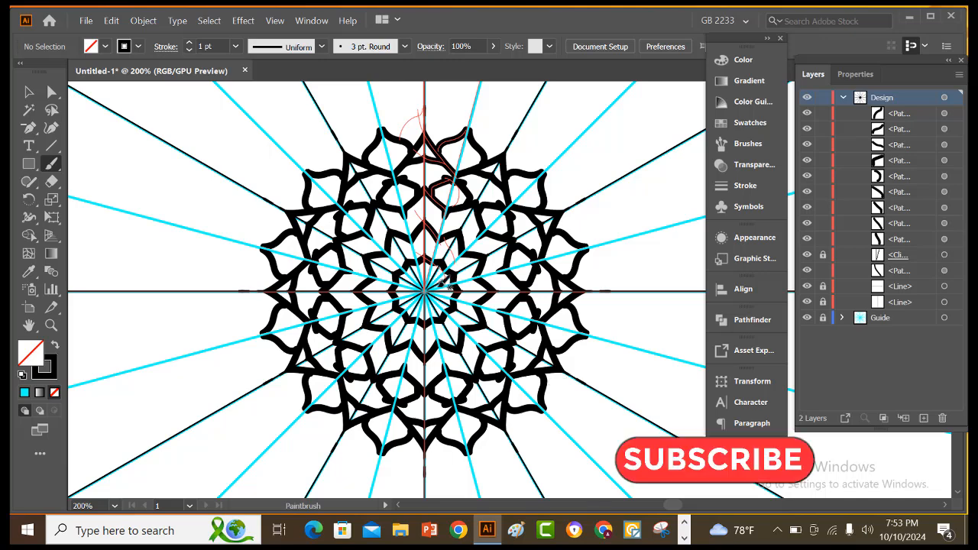
mouse_move(454, 272)
left_mouse_down()
mouse_move(450, 243)
mouse_move(473, 277)
mouse_move(444, 264)
mouse_move(444, 244)
mouse_move(453, 243)
mouse_move(434, 271)
mouse_move(430, 214)
mouse_move(460, 199)
mouse_move(445, 195)
mouse_move(458, 192)
mouse_move(433, 171)
left_mouse_up()
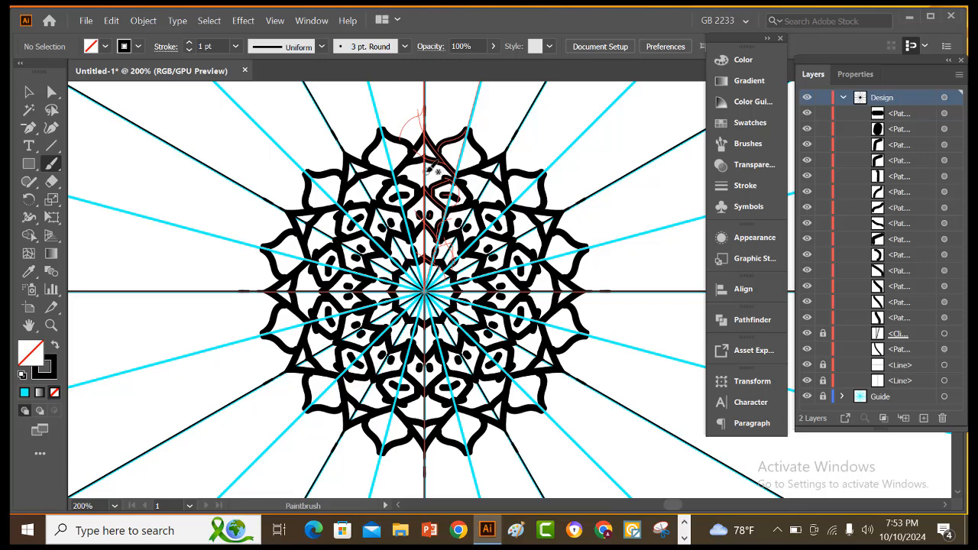
triple_click(426, 175)
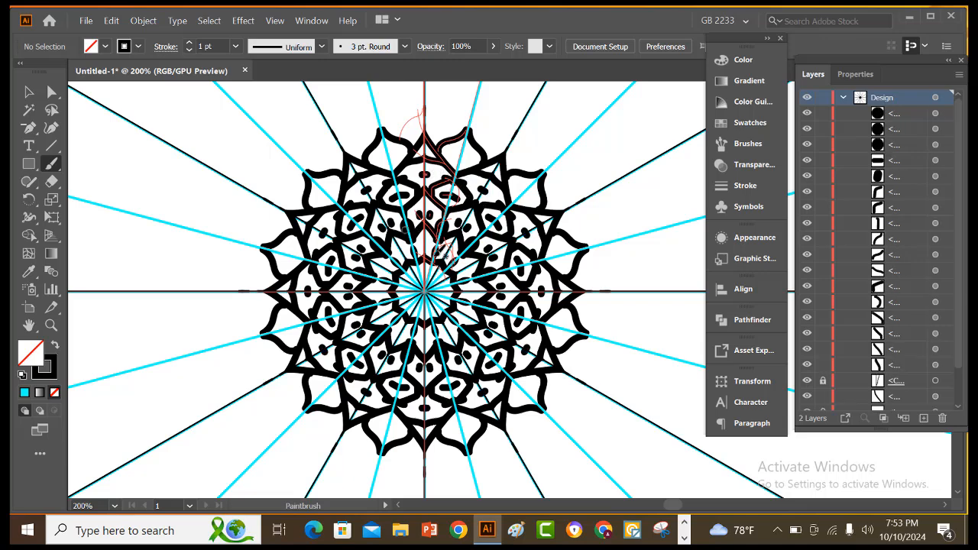
Paint an inner line in the outer petal, a pointed scalloped border around the petals, and a dot inside the new cell.
scroll(460, 191, "up", 2)
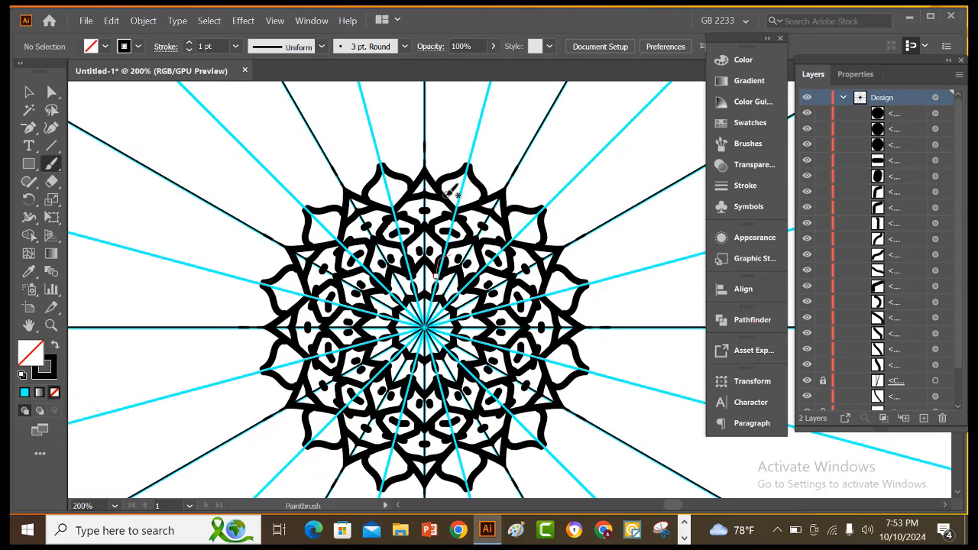
left_click_drag(466, 179, 470, 202)
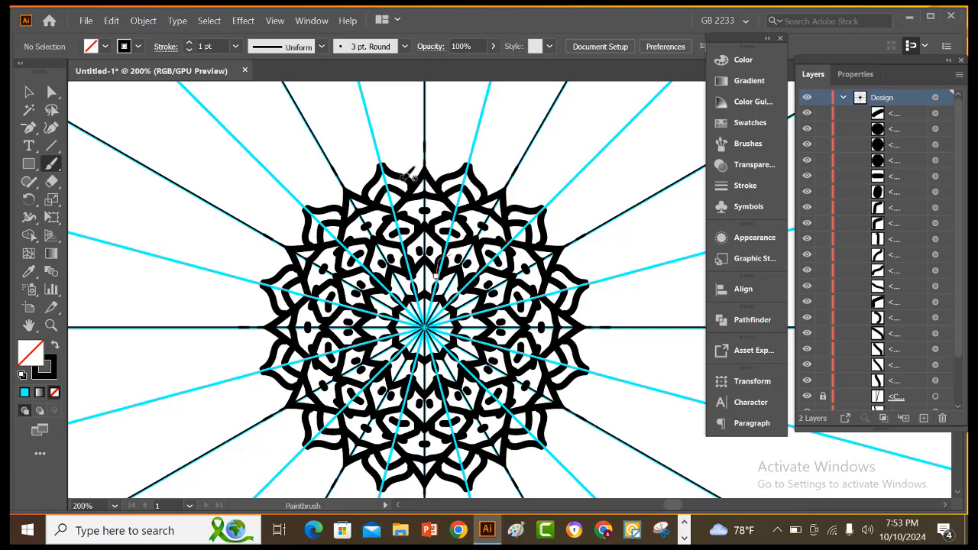
left_click_drag(425, 149, 422, 125)
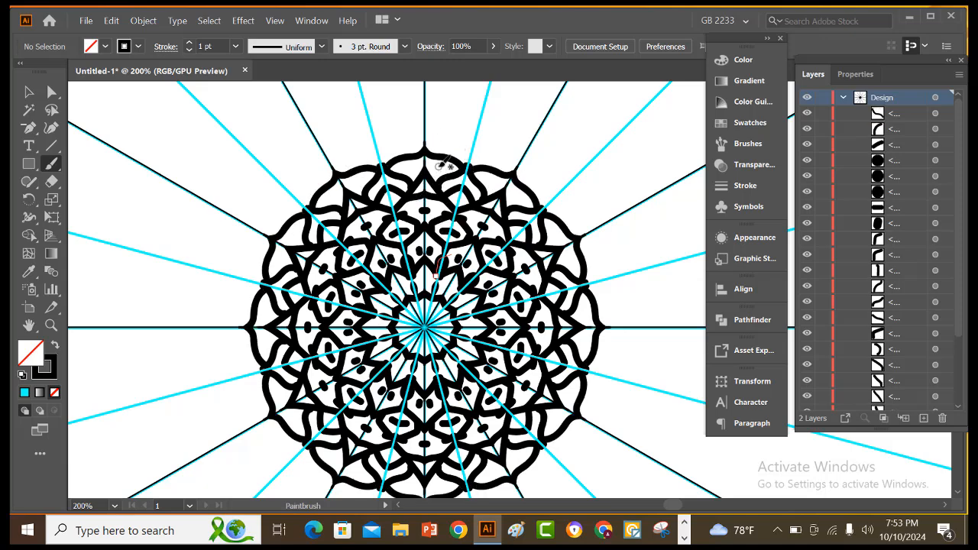
left_click(439, 166)
scroll(588, 328, "down", 2)
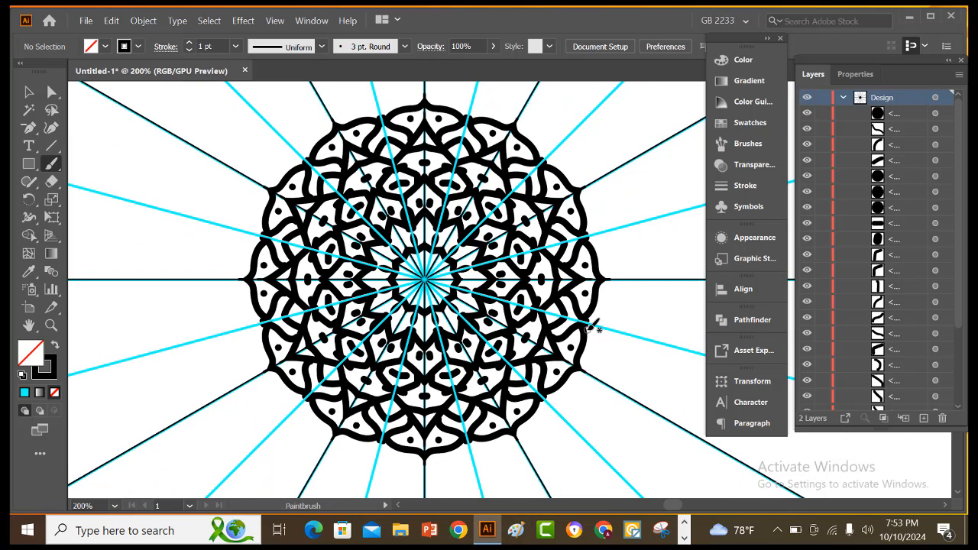
scroll(480, 242, "up", 1)
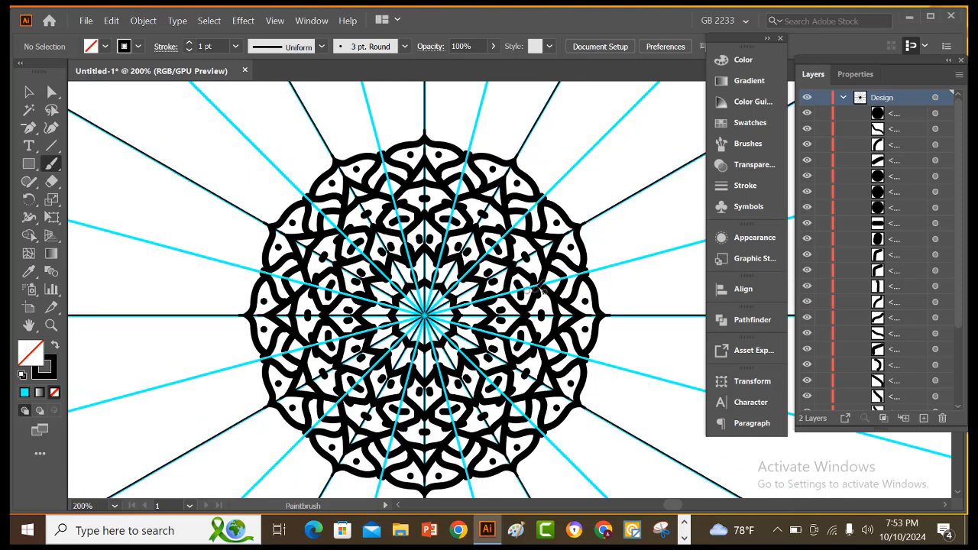
scroll(534, 290, "down", 1)
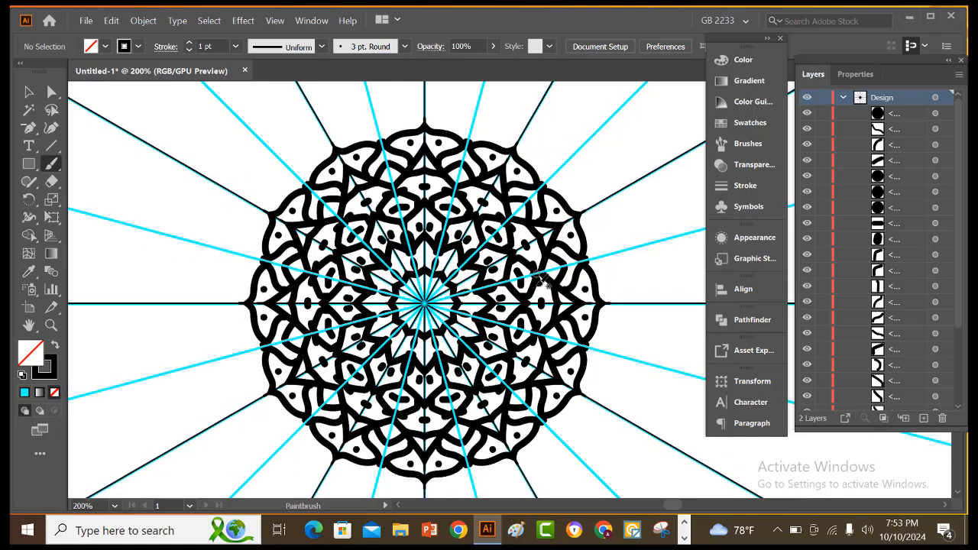
left_click(748, 144)
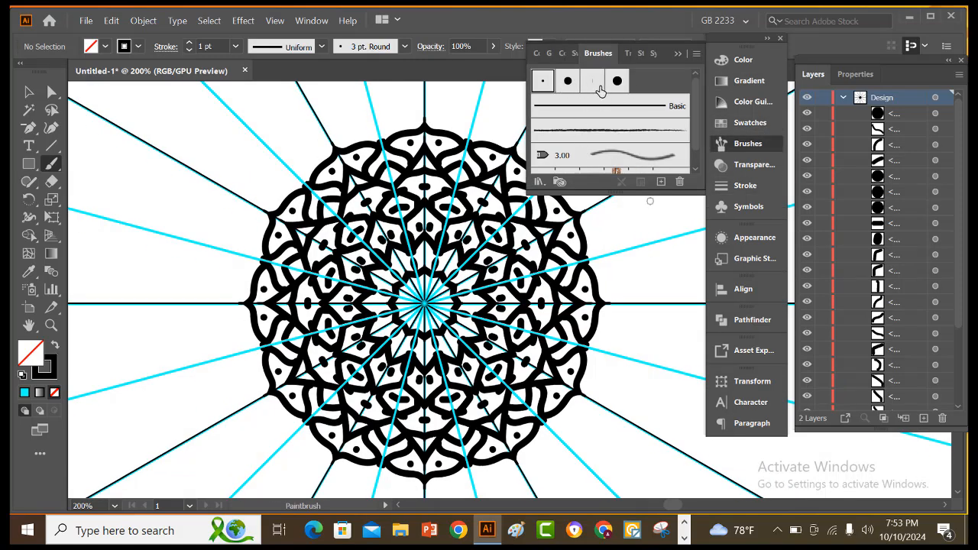
left_click(677, 55)
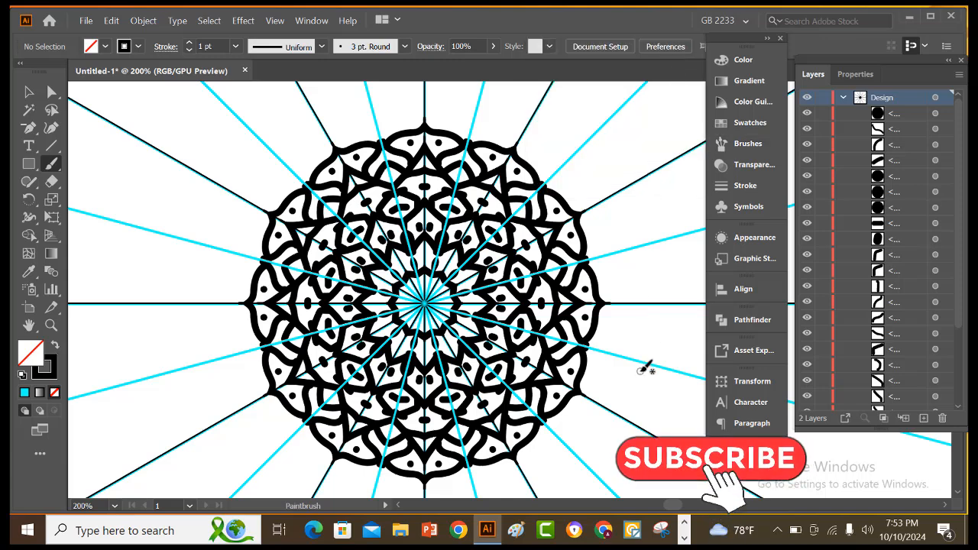